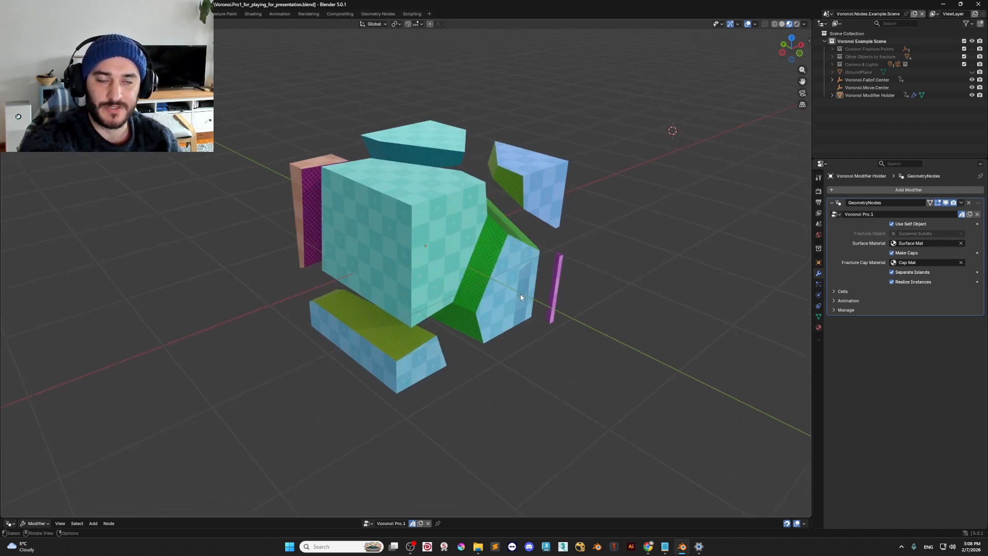
Save the current file as it is under Voronoi.Pro1_for_playing_for_presentation.blend
{"action": "middle_click_drag", "start_coordinate": [521, 296], "coordinate": [555, 314]}
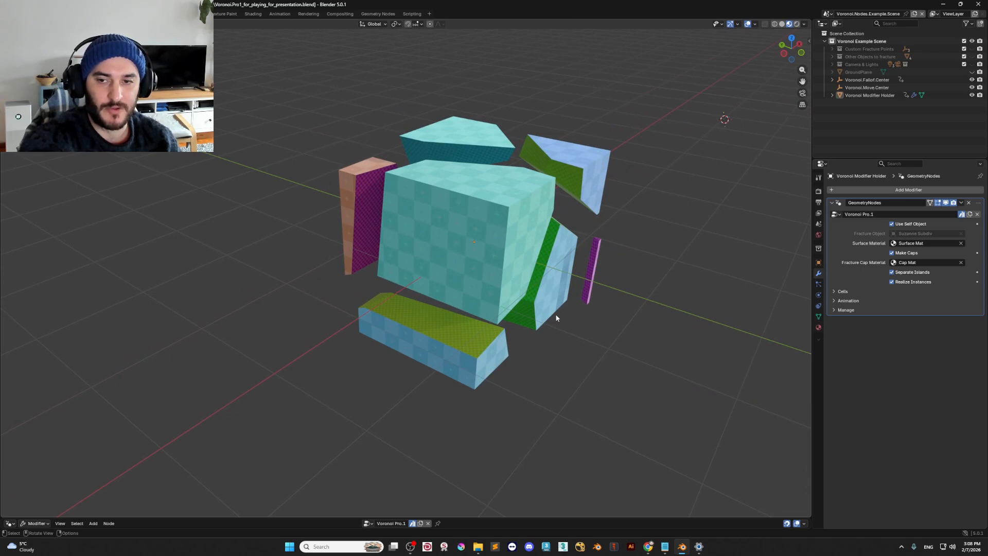
{"action": "key", "text": "ctrl+s"}
{"action": "middle_click_drag", "start_coordinate": [556, 318], "coordinate": [478, 270]}
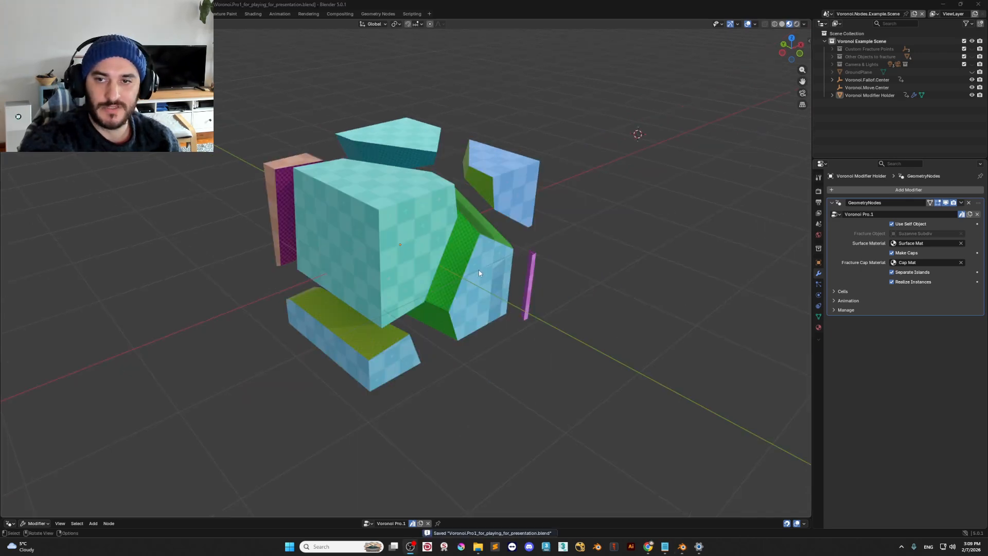
{"action": "scroll", "coordinate": [479, 270], "scroll_direction": "up", "scroll_amount": 2}
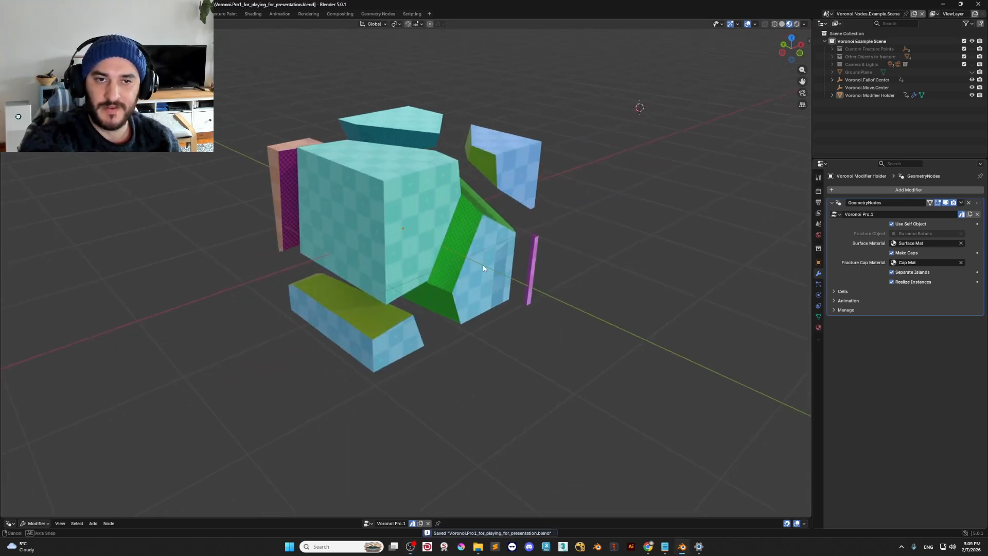
Turn off Use Self Object on the Voronoi Modifier Holder's modifier and unhide the Other Objects to Fracture collection
{"action": "left_click", "coordinate": [870, 96]}
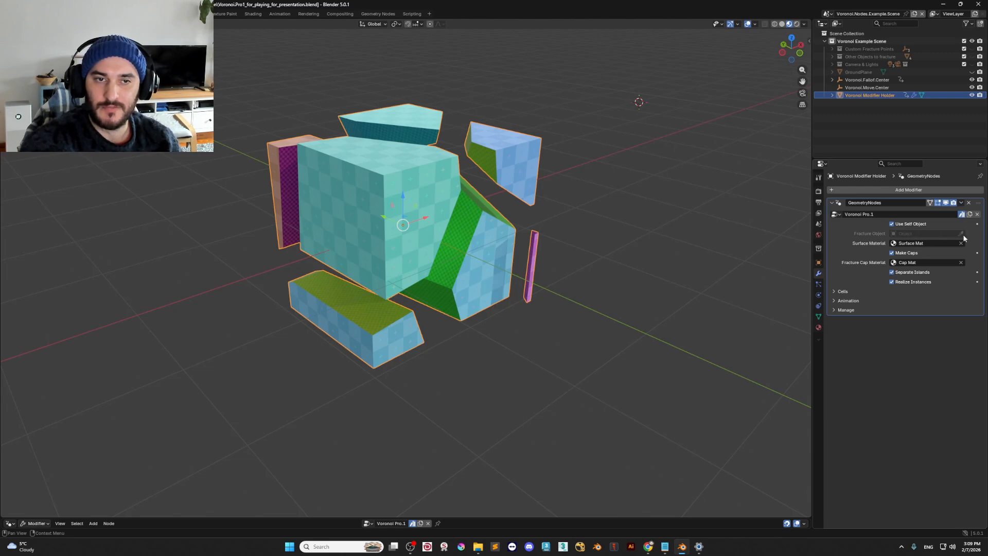
{"action": "left_click", "coordinate": [907, 225]}
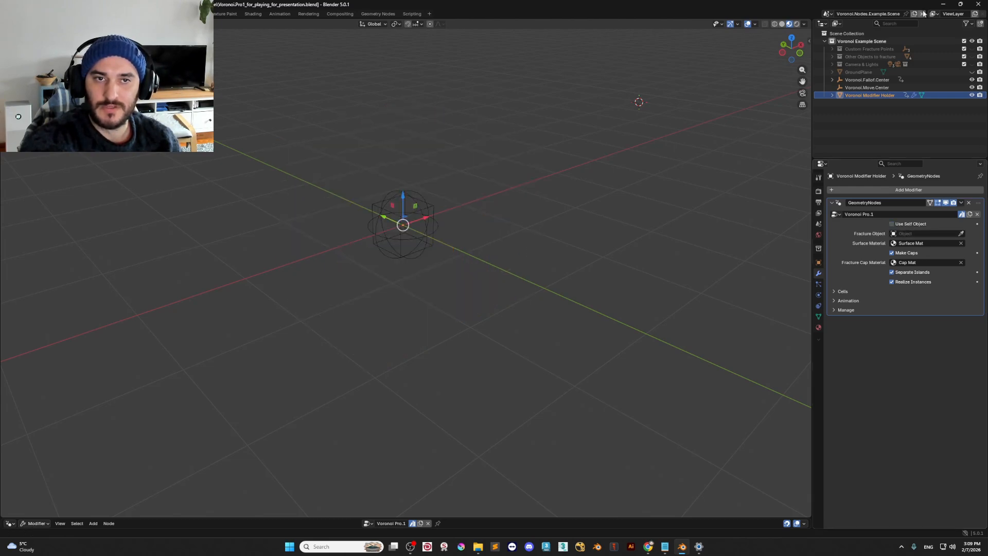
{"action": "left_click", "coordinate": [972, 57]}
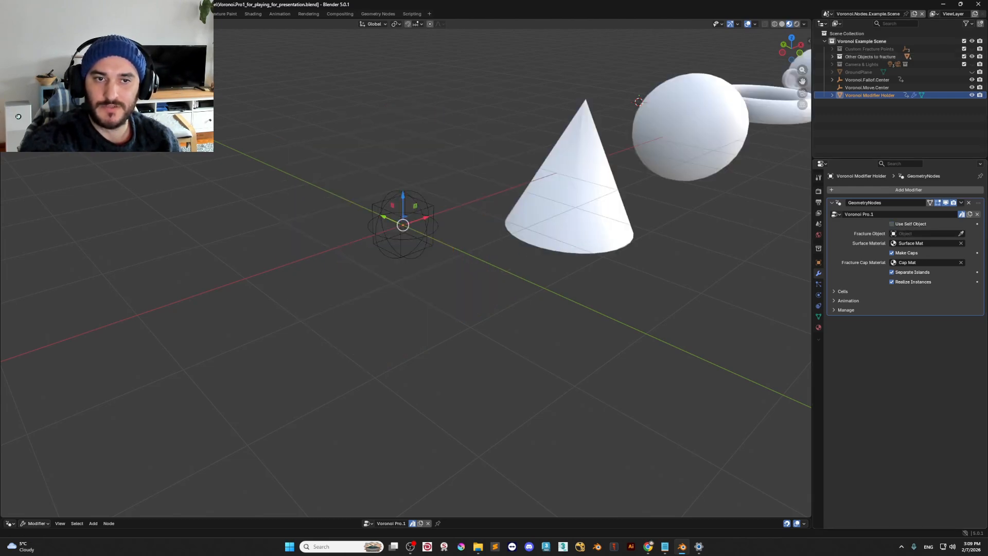
{"action": "middle_click_drag", "start_coordinate": [510, 260], "coordinate": [546, 280]}
Try the cone and the torus in turn as the modifier's Fracture Object, clearing the choice after each one
{"action": "left_click", "coordinate": [961, 234]}
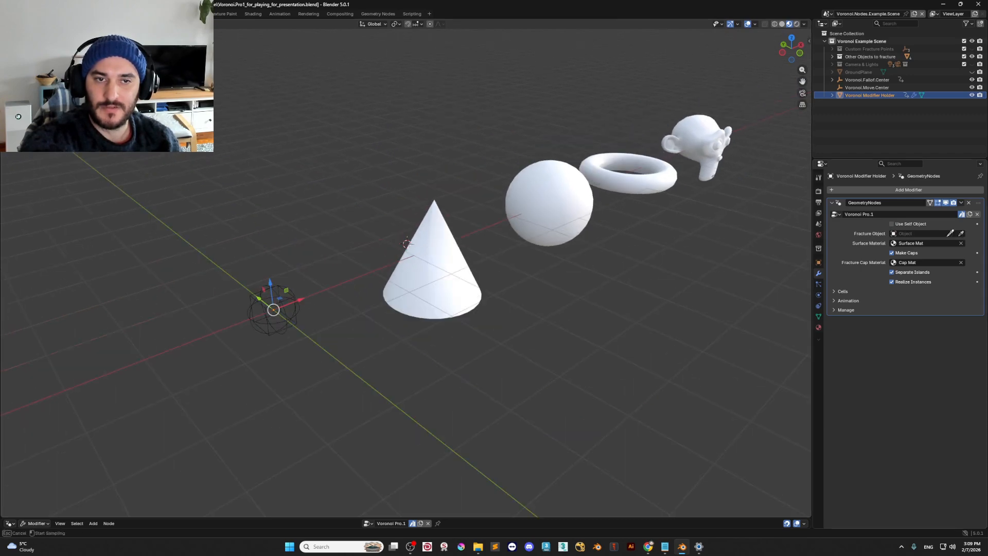
{"action": "left_click", "coordinate": [447, 275]}
{"action": "left_click", "coordinate": [960, 233]}
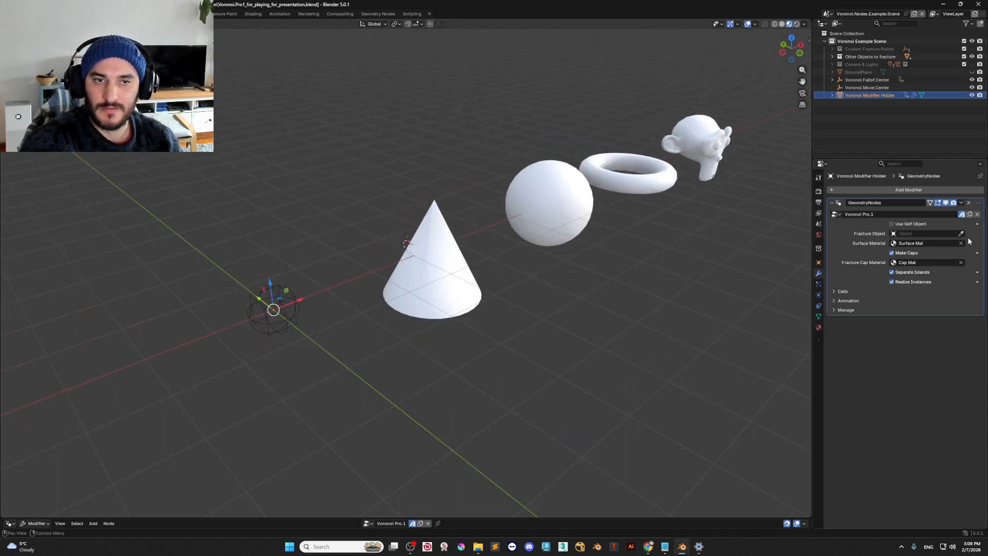
{"action": "left_click", "coordinate": [961, 234]}
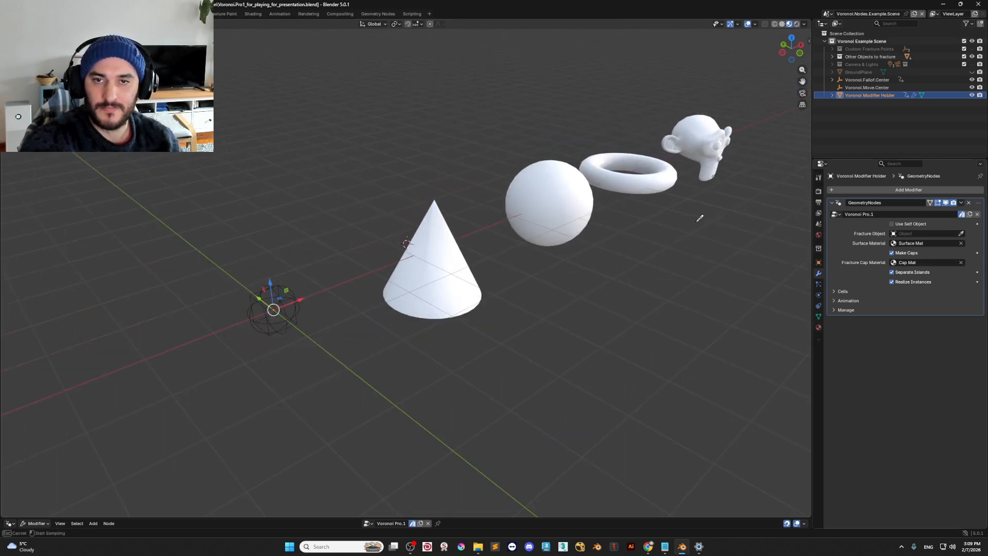
{"action": "left_click", "coordinate": [964, 235]}
{"action": "left_click", "coordinate": [961, 234]}
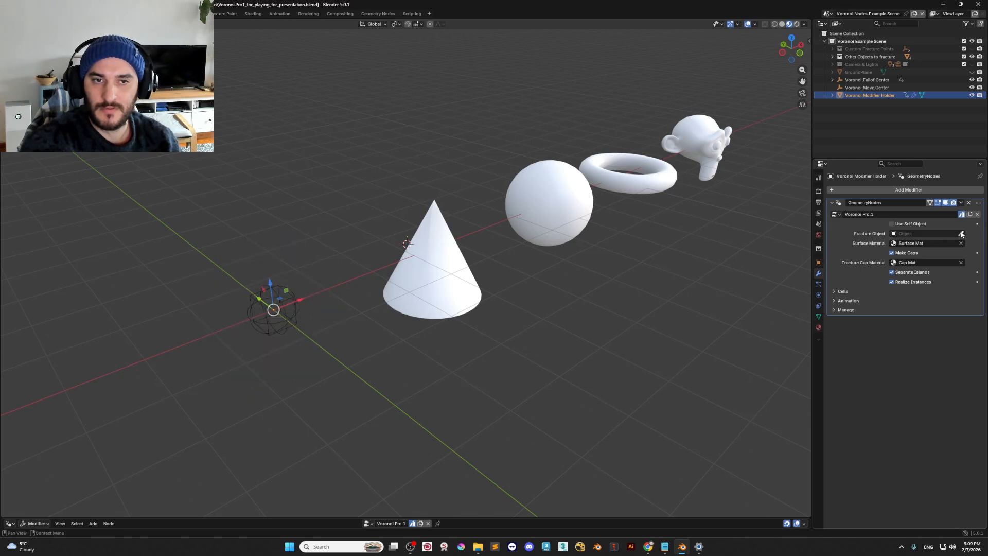
{"action": "left_click", "coordinate": [961, 234]}
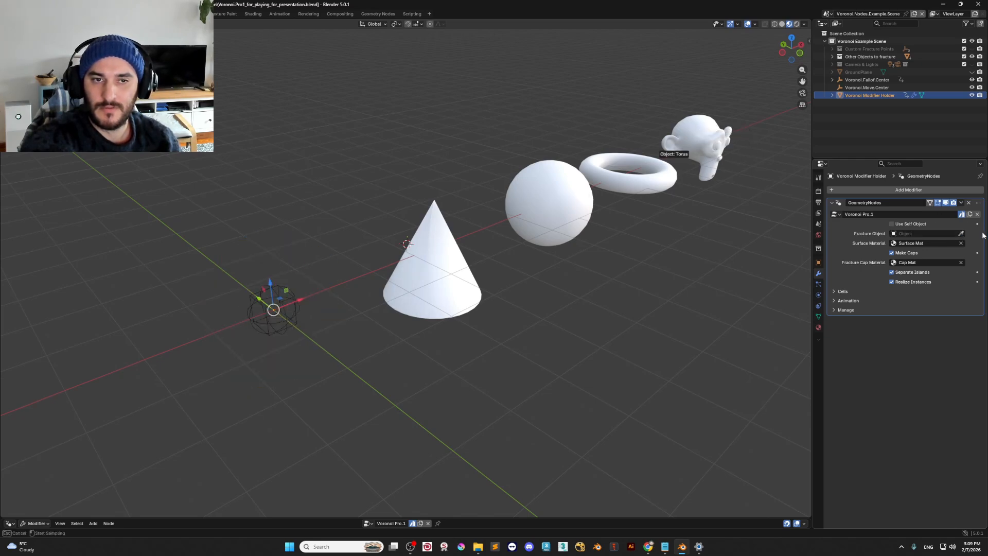
{"action": "left_click", "coordinate": [666, 164]}
{"action": "left_click", "coordinate": [961, 234]}
Pick the monkey head Suzanne Subdiv as the modifier's Fracture Object
{"action": "left_click", "coordinate": [961, 233]}
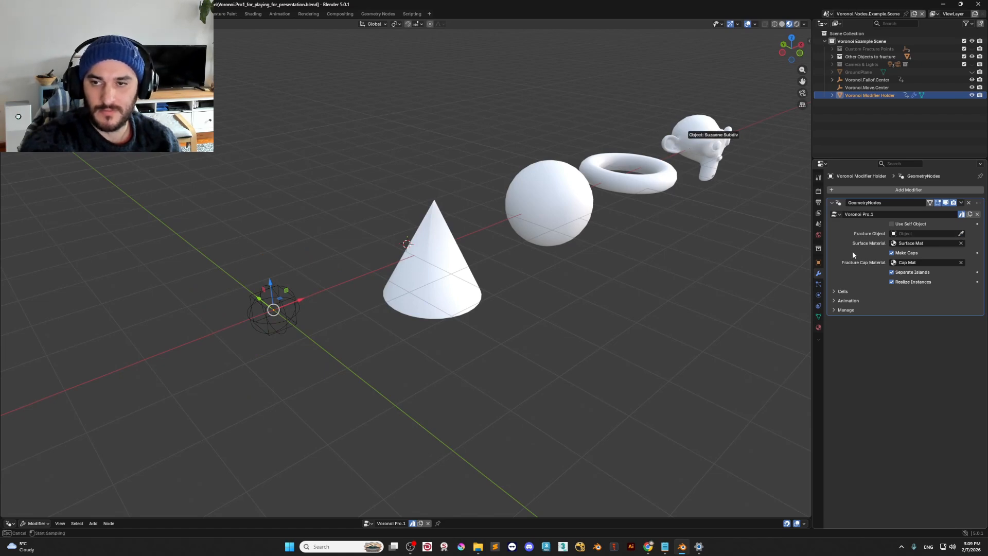
{"action": "left_click", "coordinate": [690, 138]}
{"action": "scroll", "coordinate": [746, 185], "scroll_direction": "up", "scroll_amount": 2}
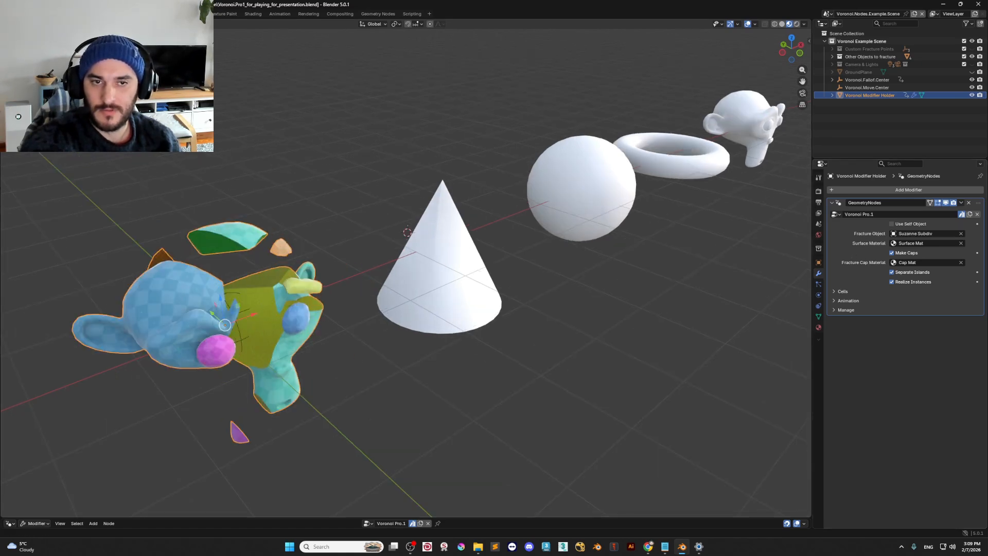
Clear the Fracture Object and enable Use Self Object again to fracture the holder's own cube
{"action": "left_click", "coordinate": [961, 234]}
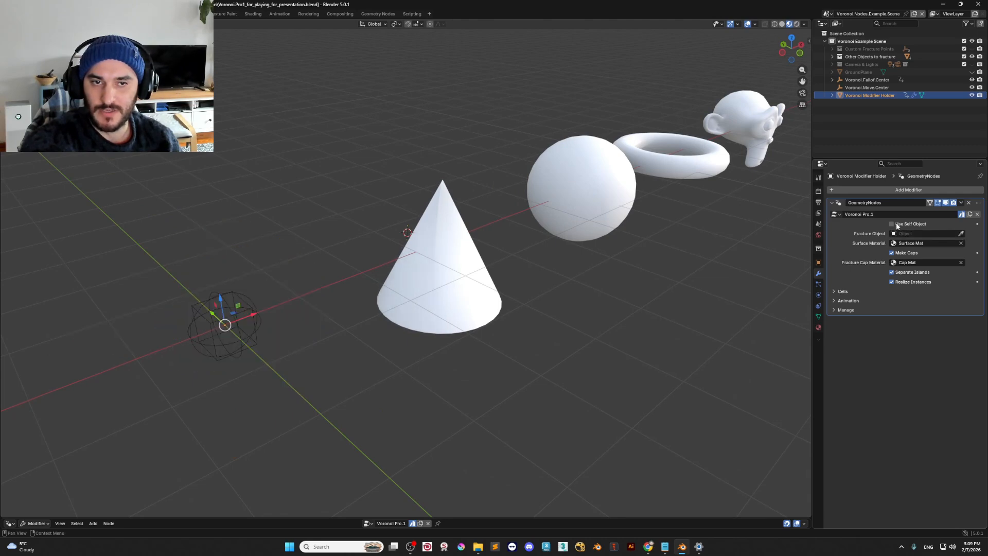
{"action": "left_click", "coordinate": [892, 224]}
{"action": "middle_click_drag", "start_coordinate": [379, 338], "coordinate": [316, 348]}
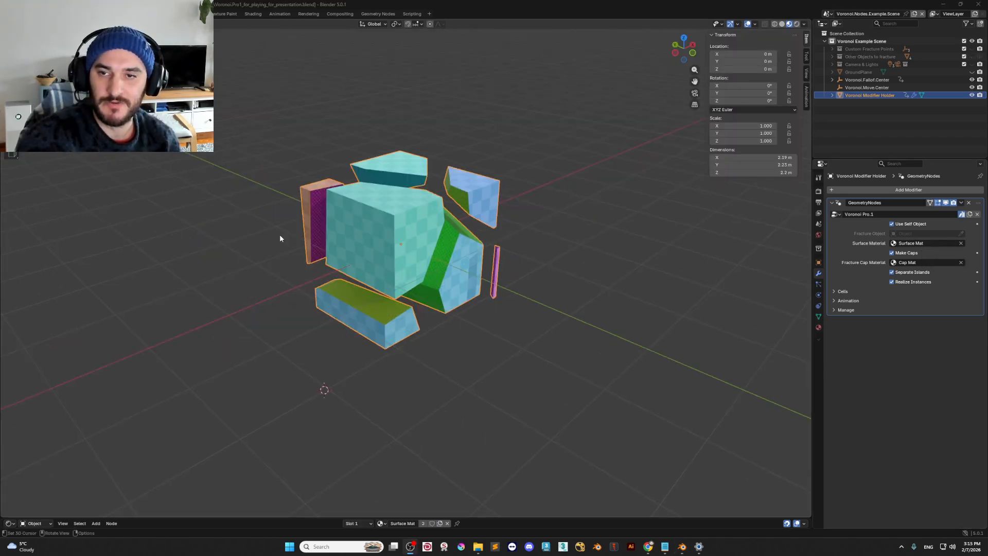
Disable Make Caps to compare the open pieces, and enable it again
{"action": "left_click", "coordinate": [892, 253]}
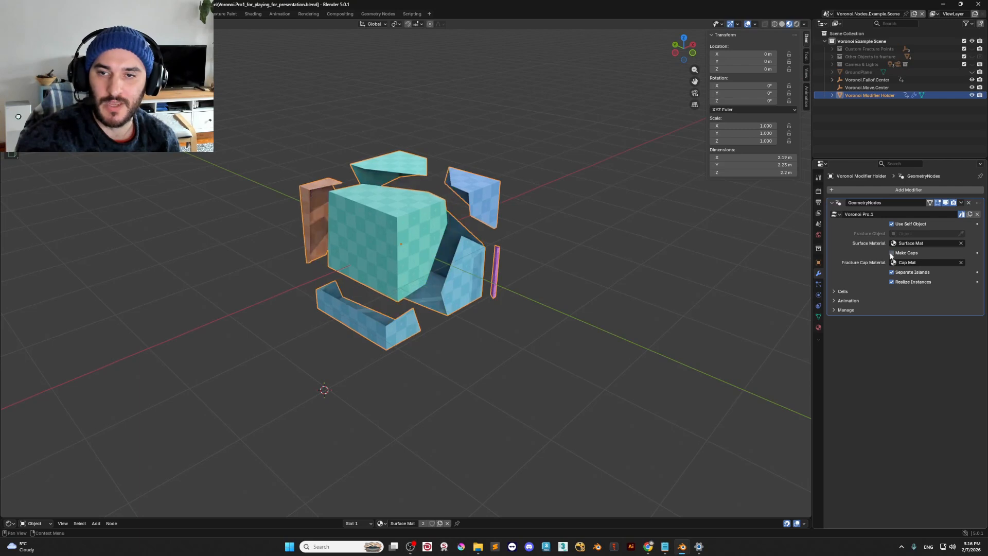
{"action": "left_click", "coordinate": [892, 253]}
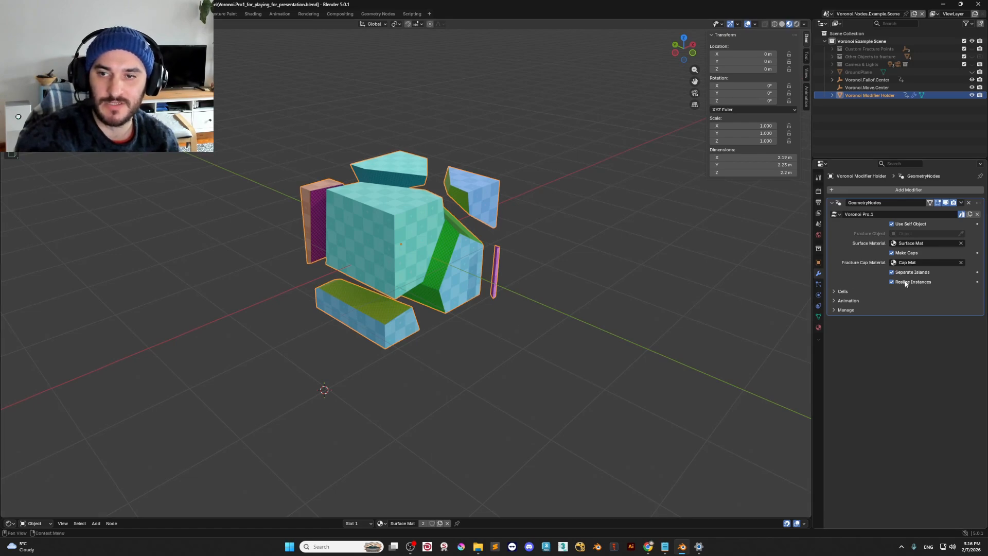
{"action": "left_click", "coordinate": [962, 203]}
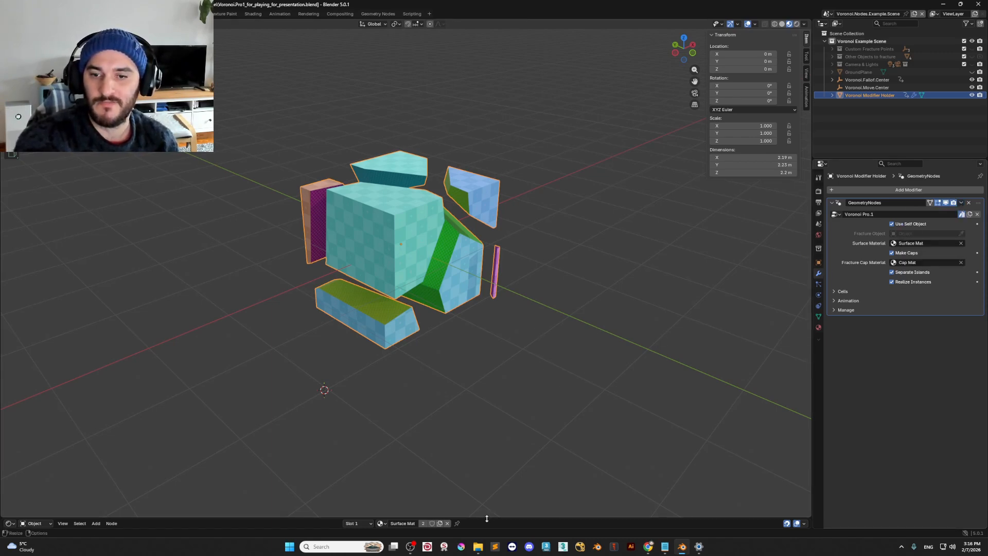
Enlarge the node editor and examine the Surface Mat's MeshIDMap and UVMap attribute nodes against the checker textures on the fractured pieces
{"action": "left_click_drag", "start_coordinate": [479, 519], "coordinate": [471, 296]}
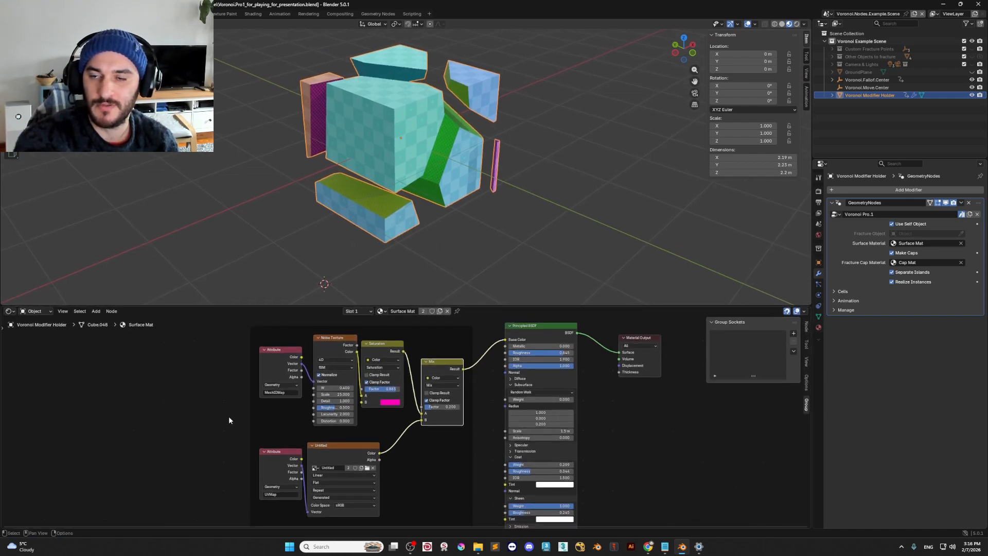
{"action": "scroll", "coordinate": [261, 421], "scroll_direction": "up", "scroll_amount": 2}
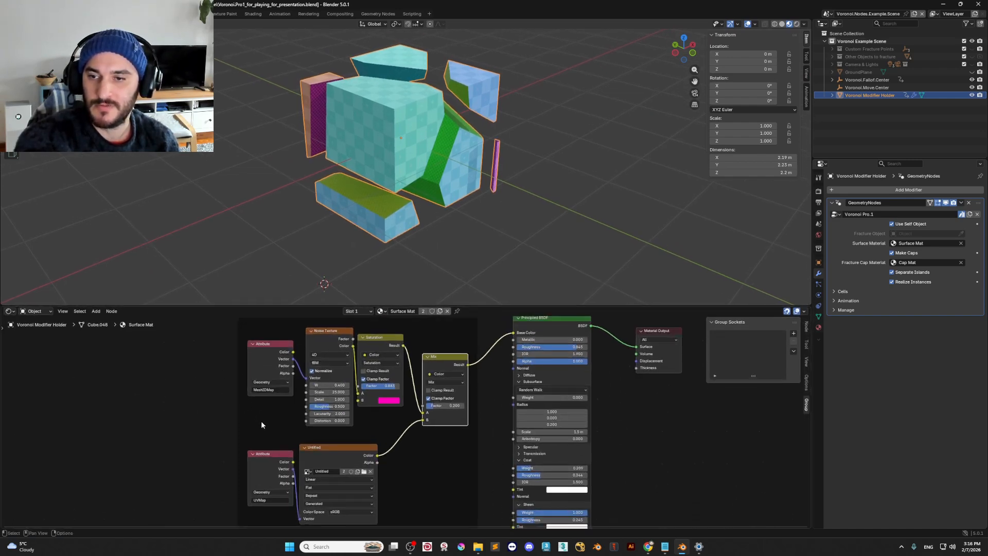
{"action": "left_click_drag", "start_coordinate": [254, 335], "coordinate": [262, 353]}
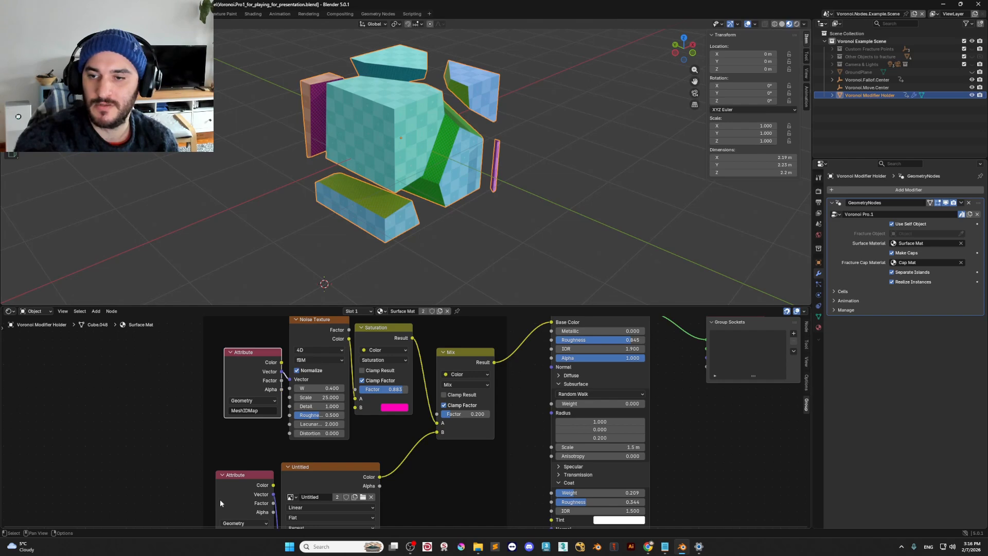
{"action": "middle_click_drag", "start_coordinate": [220, 499], "coordinate": [234, 441]}
{"action": "left_click", "coordinate": [261, 417]}
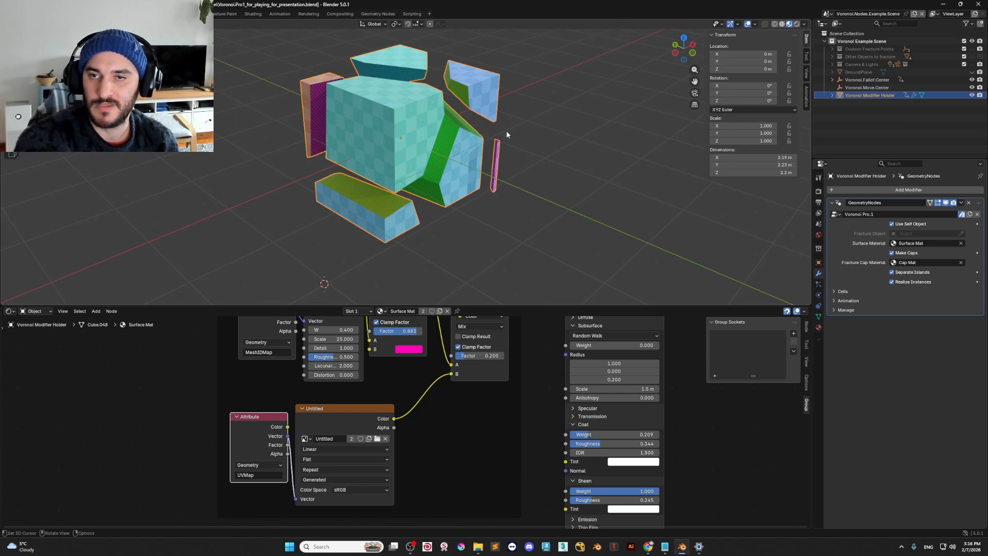
{"action": "scroll", "coordinate": [435, 197], "scroll_direction": "up", "scroll_amount": 5}
{"action": "scroll", "coordinate": [435, 197], "scroll_direction": "down", "scroll_amount": 5}
{"action": "scroll", "coordinate": [436, 197], "scroll_direction": "up", "scroll_amount": 3}
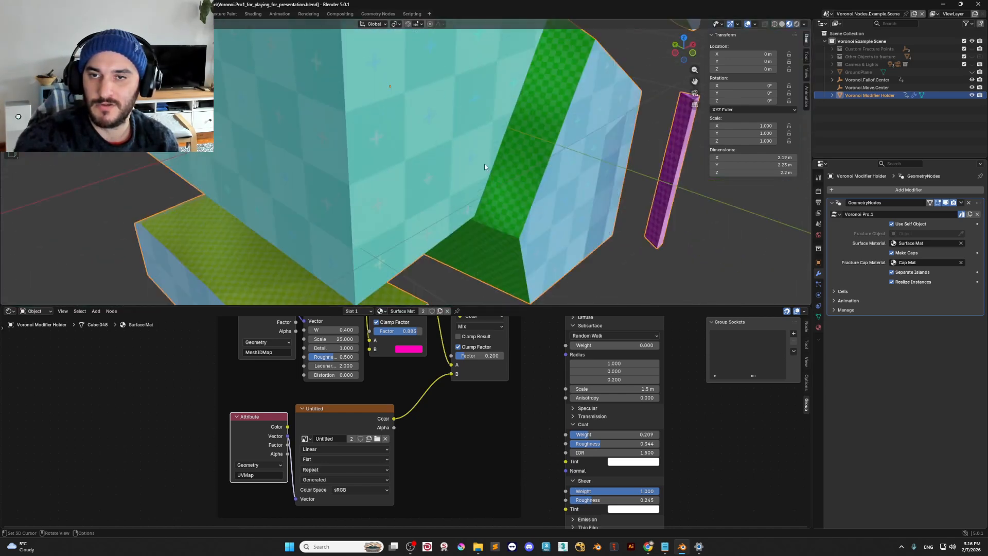
{"action": "middle_click_drag", "start_coordinate": [435, 197], "coordinate": [425, 172]}
{"action": "scroll", "coordinate": [443, 177], "scroll_direction": "down", "scroll_amount": 6}
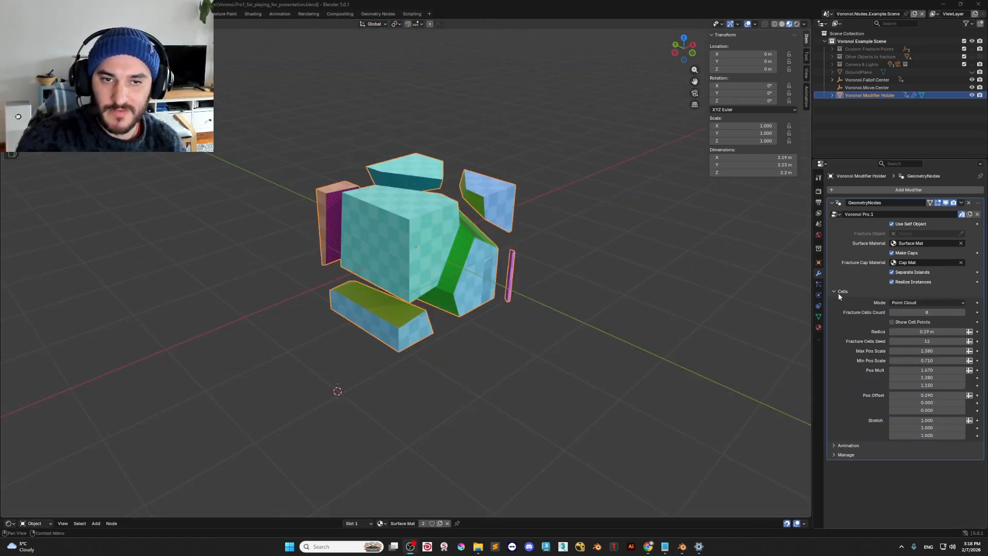
Set the Cells mode of the Voronoi modifier to Point Collection
{"action": "scroll", "coordinate": [725, 294], "scroll_direction": "up", "scroll_amount": 2}
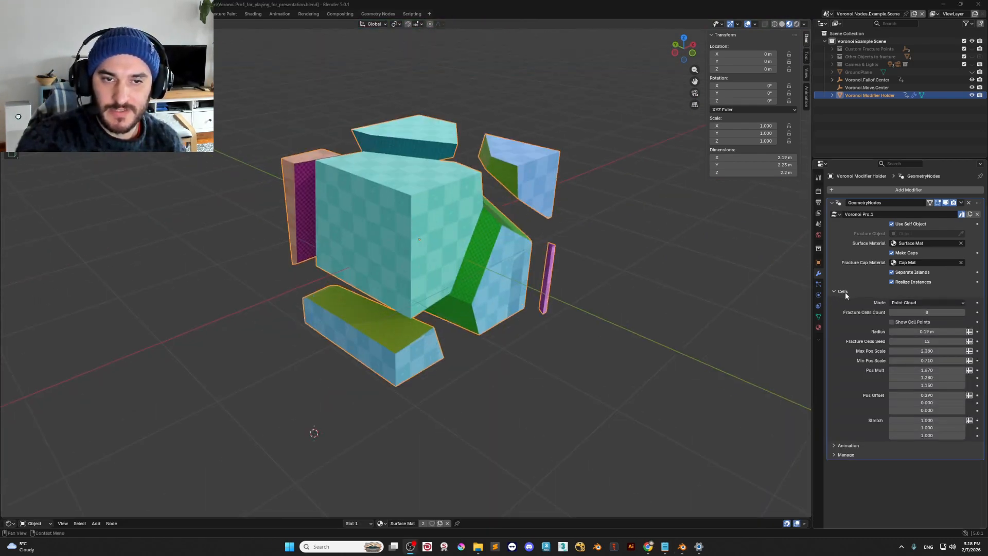
{"action": "middle_click_drag", "start_coordinate": [613, 283], "coordinate": [583, 271], "text": "shift"}
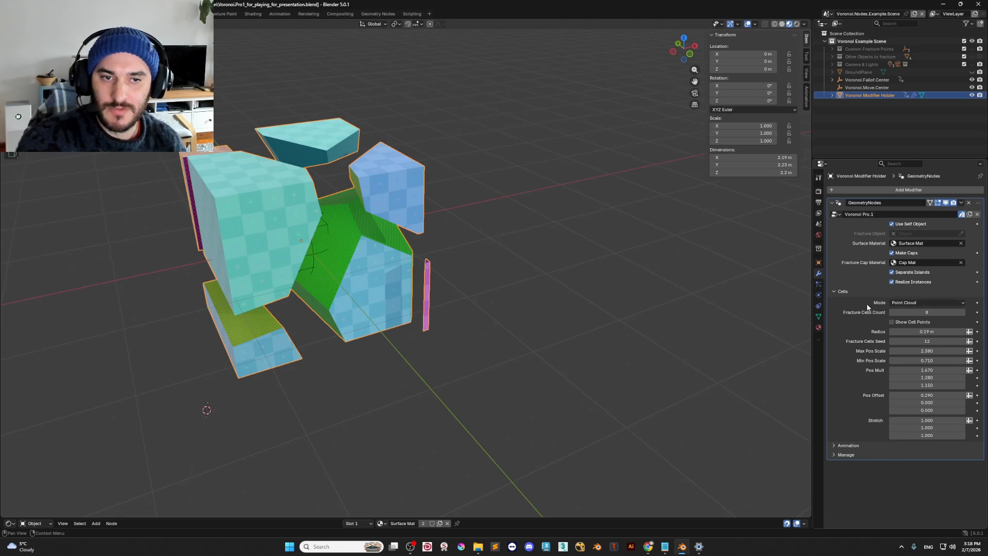
{"action": "middle_click_drag", "start_coordinate": [592, 302], "coordinate": [420, 301]}
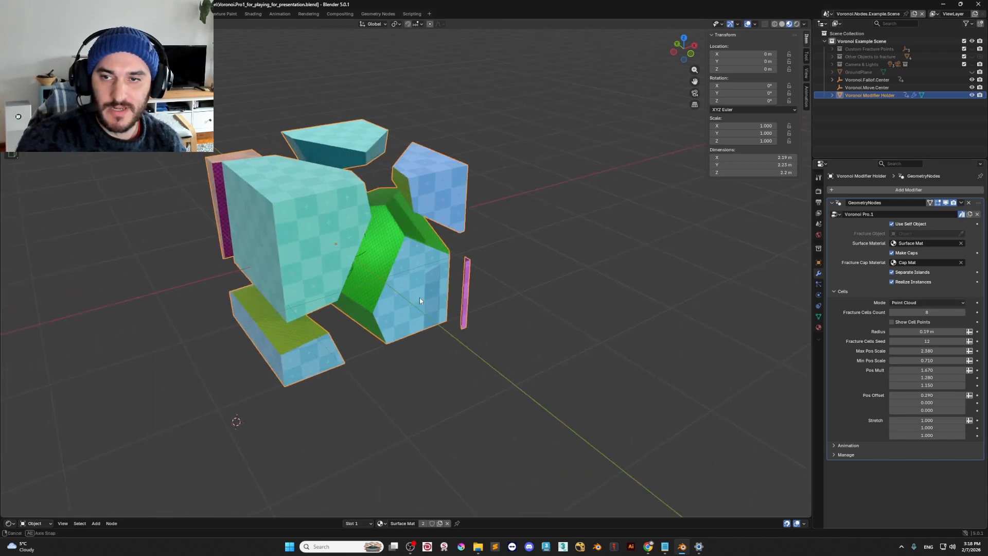
{"action": "left_click", "coordinate": [934, 302]}
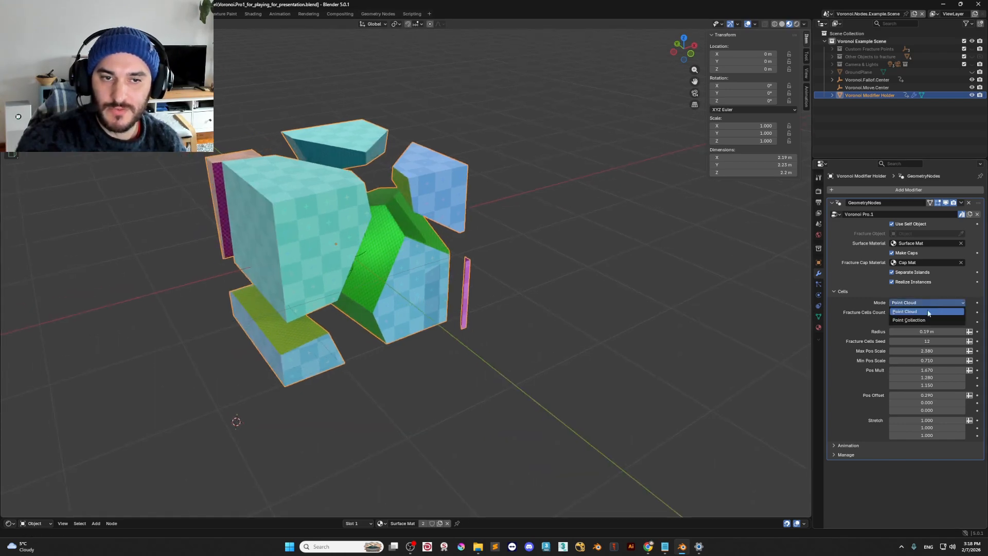
{"action": "left_click", "coordinate": [919, 320]}
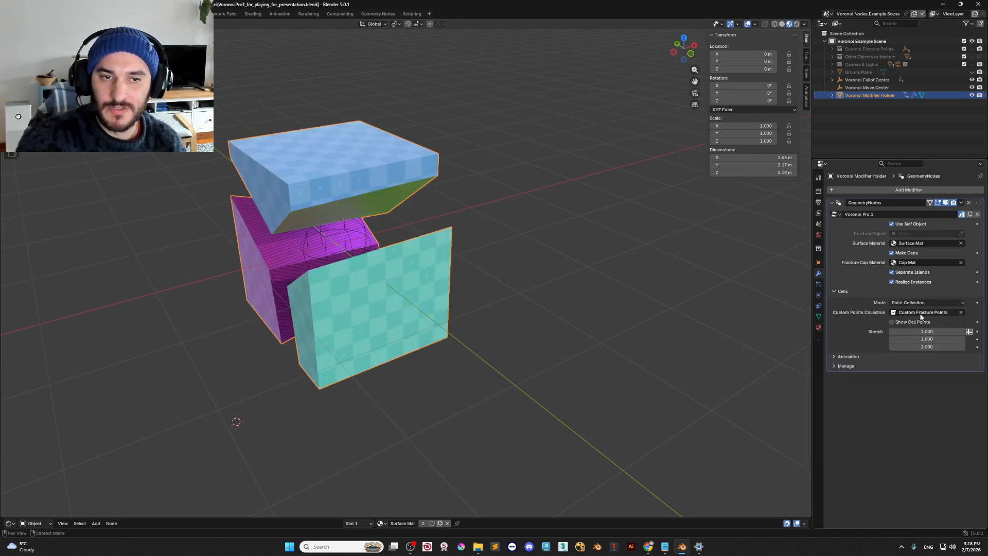
Unhide and expand the Custom Fracture Points collection and select its empties one by one to locate them
{"action": "left_click", "coordinate": [973, 49]}
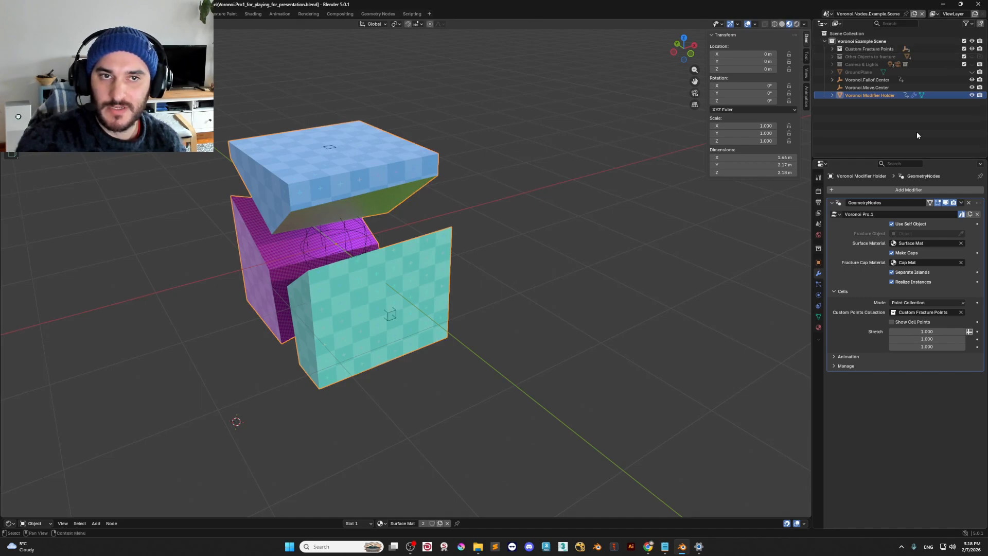
{"action": "left_click", "coordinate": [832, 49]}
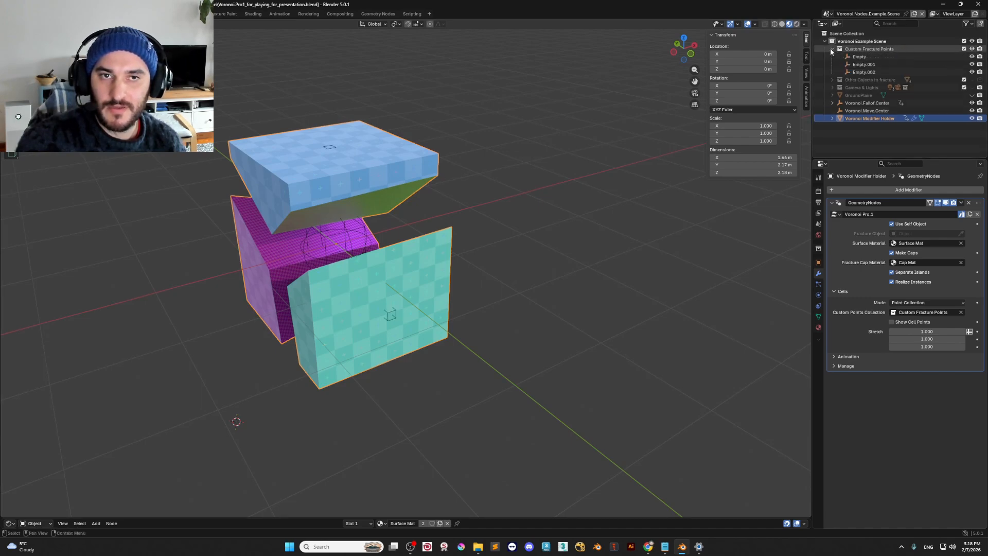
{"action": "left_click", "coordinate": [873, 57]}
{"action": "middle_click_drag", "start_coordinate": [496, 201], "coordinate": [574, 184]}
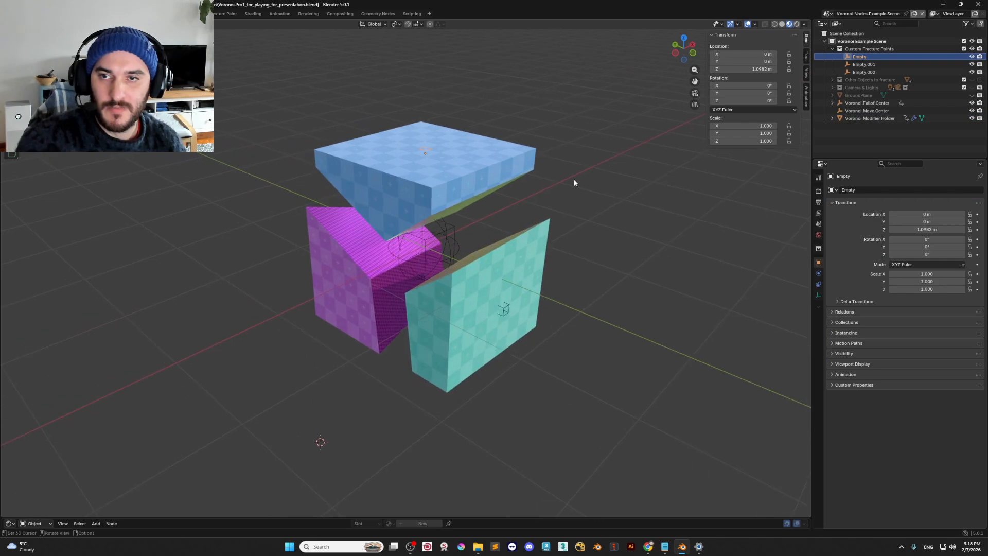
{"action": "left_click", "coordinate": [870, 64]}
Move the fracture point Empty above the cube to about Y 0.80 m, Z 1.28 m
{"action": "left_click", "coordinate": [860, 57]}
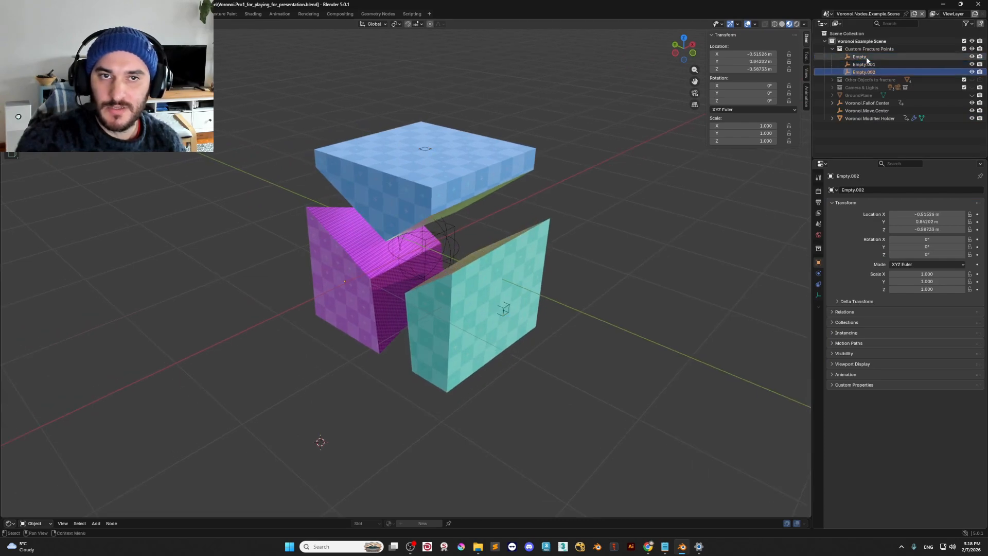
{"action": "left_click", "coordinate": [10, 72]}
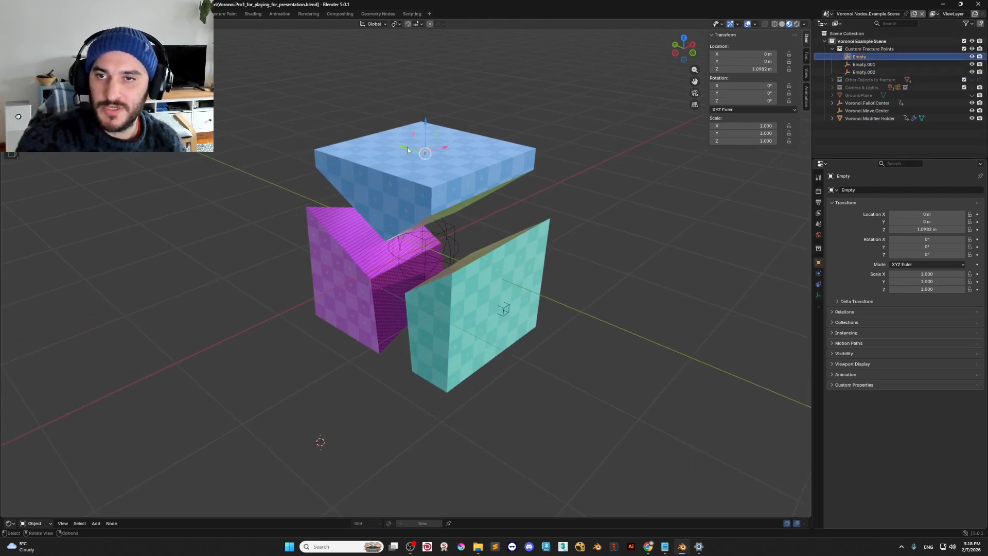
{"action": "left_click_drag", "start_coordinate": [407, 150], "coordinate": [374, 97]}
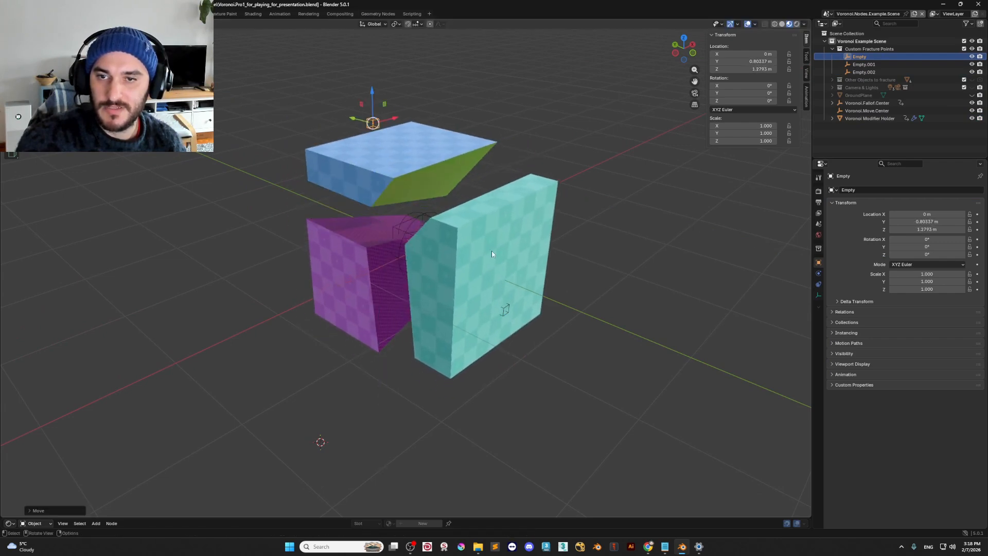
Duplicate the fracture point Empty.001 and place the copy at about X -0.28, Y -0.85, Z 0.49 m
{"action": "left_click", "coordinate": [506, 308]}
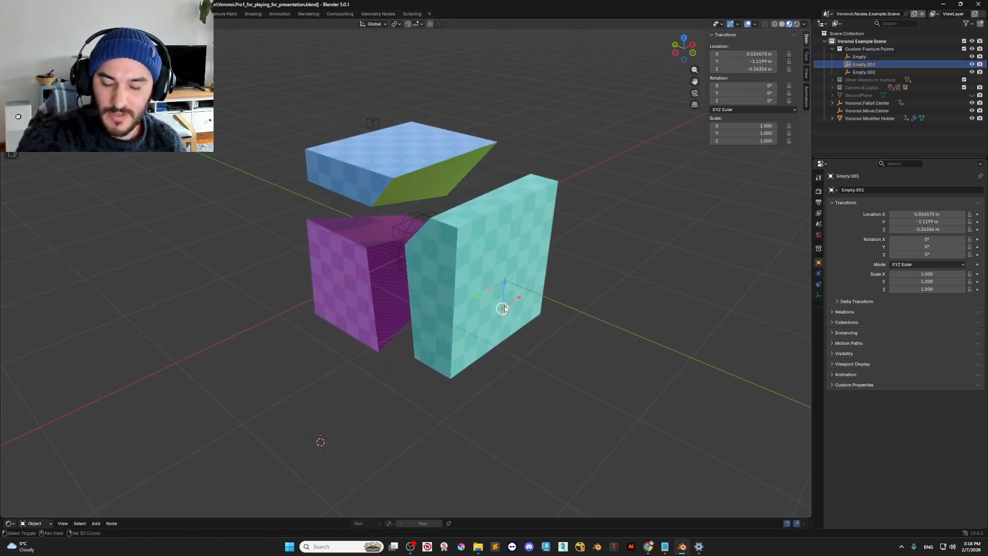
{"action": "key", "text": "shift+d"}
{"action": "left_click", "coordinate": [510, 214]}
{"action": "middle_click_drag", "start_coordinate": [507, 222], "coordinate": [532, 215]}
{"action": "left_click_drag", "start_coordinate": [455, 264], "coordinate": [407, 278]}
{"action": "middle_click_drag", "start_coordinate": [407, 278], "coordinate": [493, 269]}
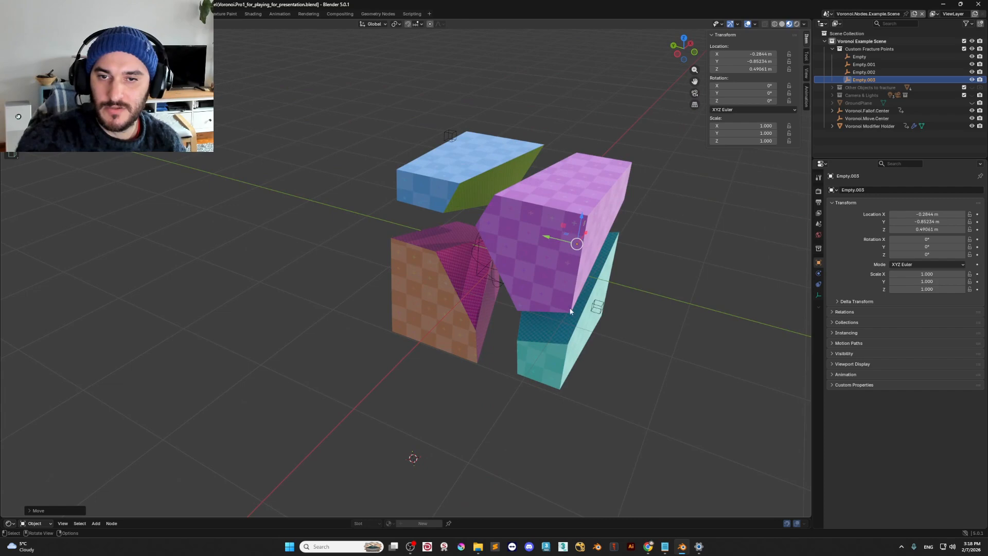
Duplicate the lower fracture point empty and place the copy at about X -0.98, Y 0.21, Z -0.62 m
{"action": "left_click", "coordinate": [598, 308]}
{"action": "key", "text": "shift+d"}
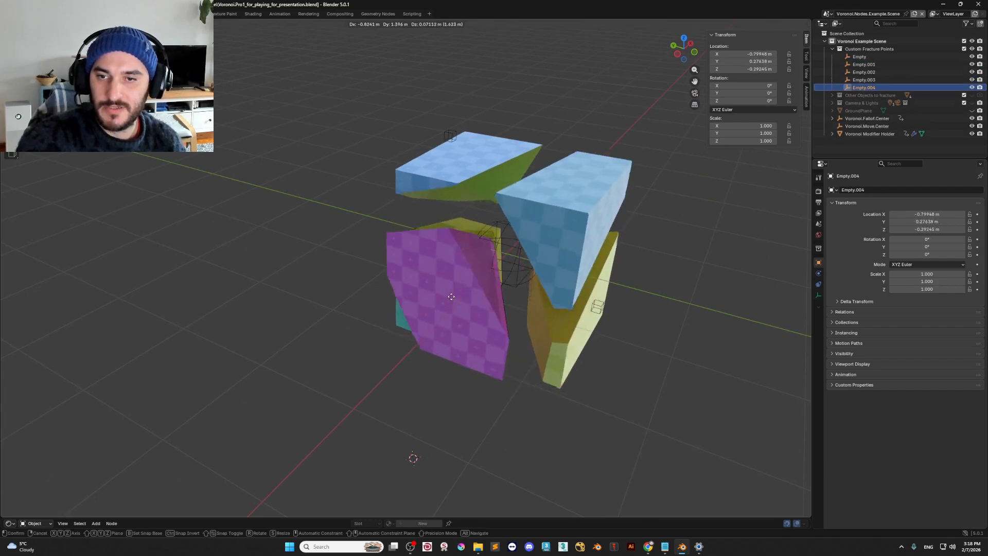
{"action": "left_click", "coordinate": [464, 300]}
{"action": "middle_click_drag", "start_coordinate": [464, 299], "coordinate": [460, 274]}
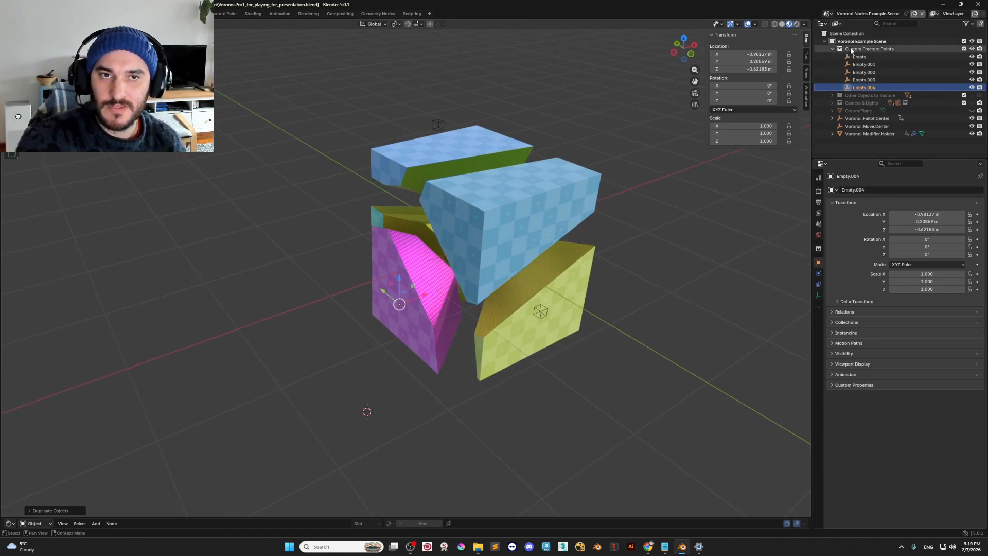
Set the Cells mode in the Voronoi Modifier Holder's geometry nodes modifier to Point Cloud
{"action": "left_click", "coordinate": [875, 134]}
{"action": "left_click", "coordinate": [818, 273]}
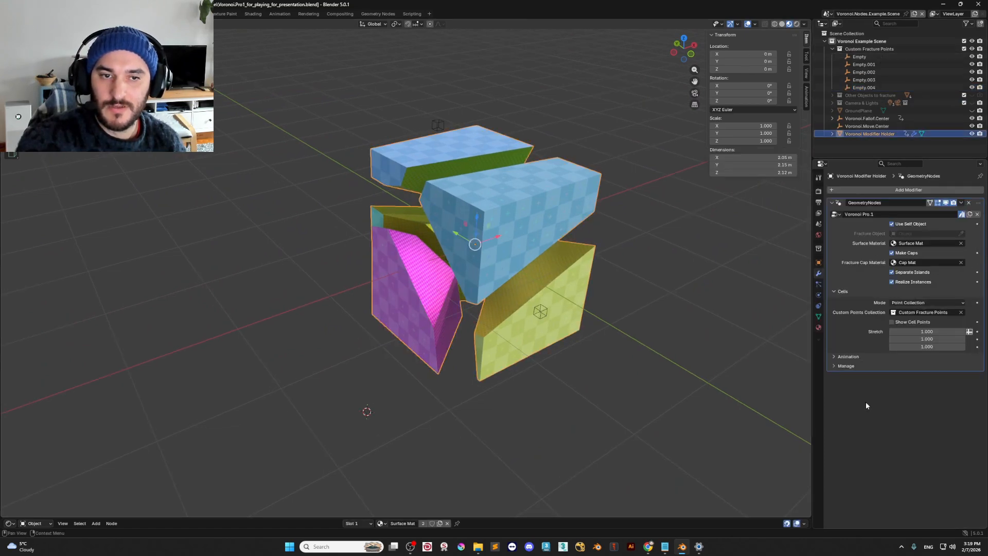
{"action": "left_click", "coordinate": [950, 303]}
{"action": "left_click", "coordinate": [931, 312]}
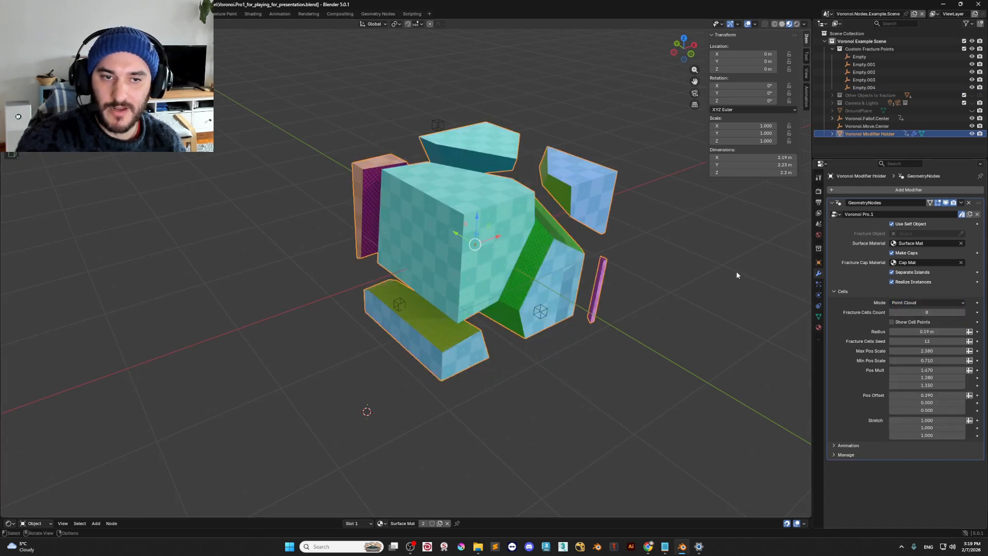
Turn on Show Cell Points to display the point cloud around the fractured cube
{"action": "middle_click_drag", "start_coordinate": [736, 271], "coordinate": [654, 270]}
{"action": "scroll", "coordinate": [572, 270], "scroll_direction": "up", "scroll_amount": 3}
{"action": "middle_click_drag", "start_coordinate": [571, 274], "coordinate": [380, 233]}
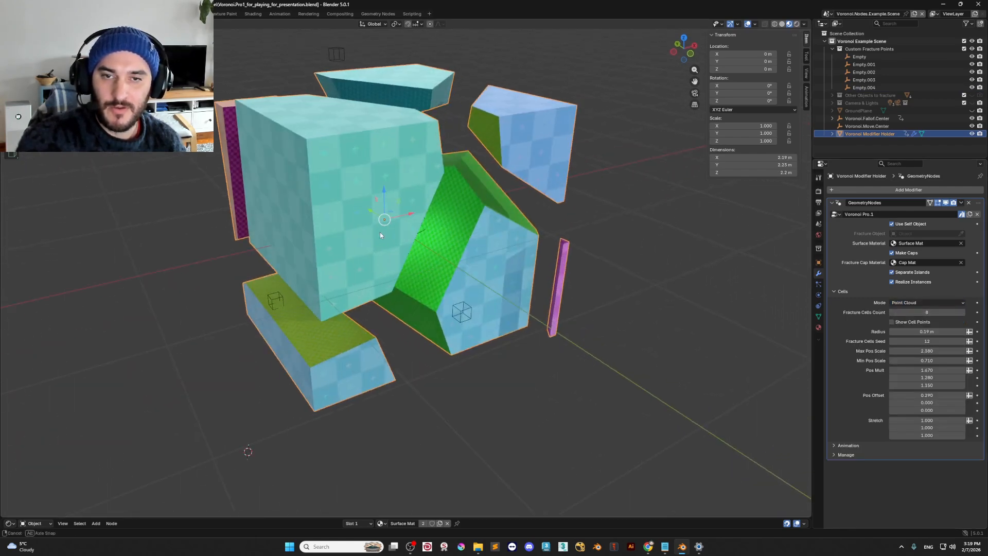
{"action": "left_click", "coordinate": [913, 322]}
{"action": "scroll", "coordinate": [439, 280], "scroll_direction": "down", "scroll_amount": 2}
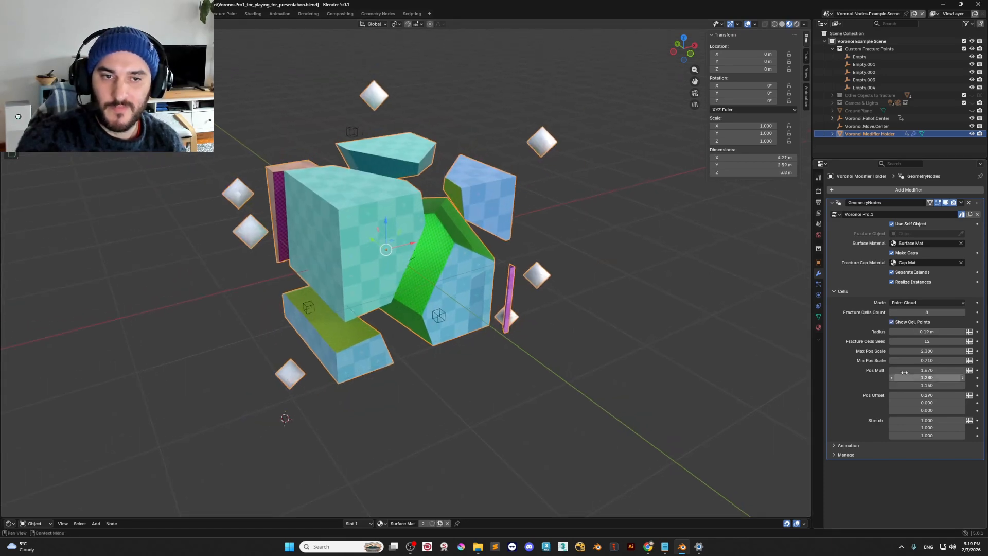
Set the Fracture Cells Count to 12 and the cell point Radius to 0.15 m
{"action": "left_click", "coordinate": [963, 313]}
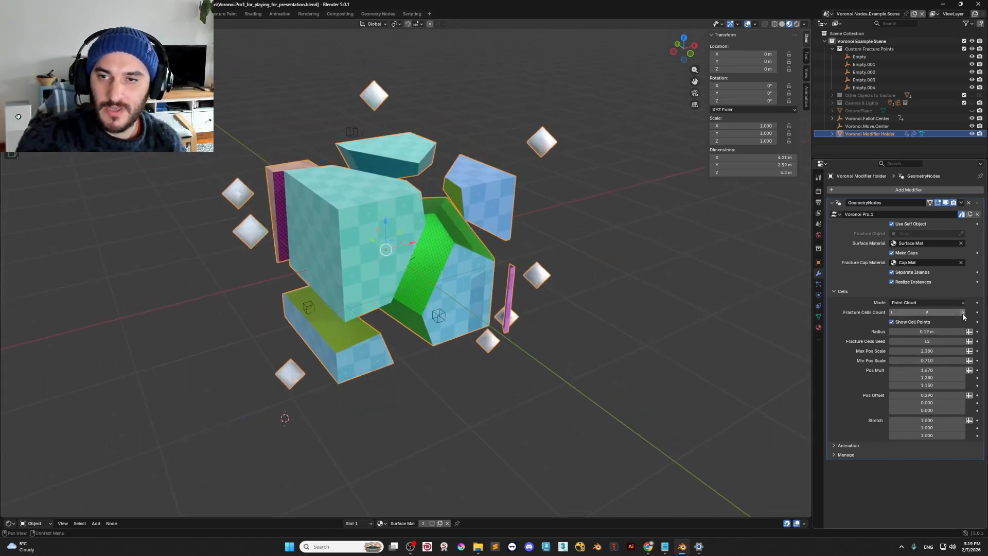
{"action": "left_click", "coordinate": [963, 312]}
{"action": "left_click", "coordinate": [959, 312]}
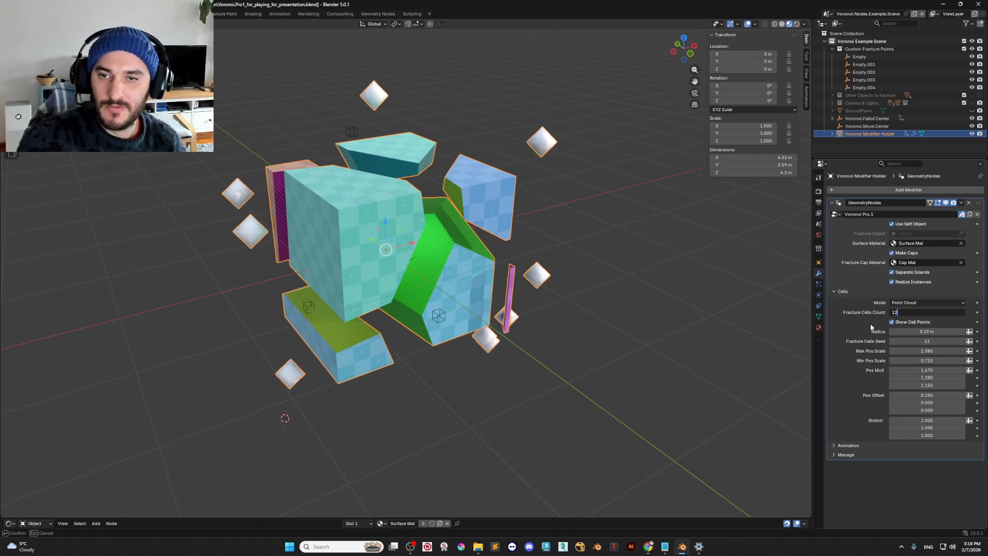
{"action": "key", "text": "Return"}
{"action": "mouse_move", "coordinate": [906, 331]}
{"action": "left_mouse_down"}
{"action": "mouse_move", "coordinate": [978, 332]}
{"action": "mouse_move", "coordinate": [909, 331]}
{"action": "left_mouse_up"}
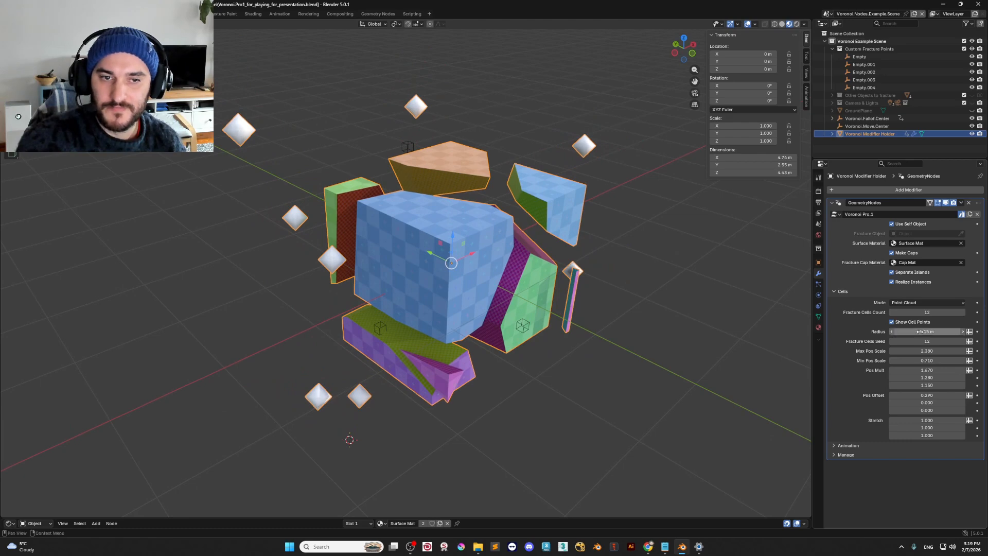
Step the Fracture Cells Seed up to 21 to try different fracture patterns
{"action": "left_click", "coordinate": [965, 341]}
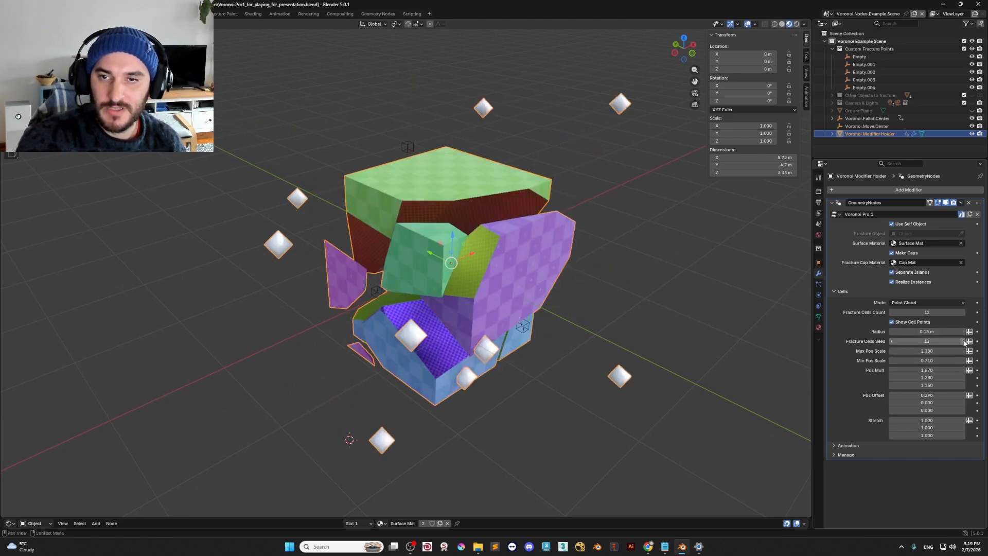
{"action": "left_click", "coordinate": [964, 342]}
{"action": "left_click", "coordinate": [964, 342]}
{"action": "left_click", "coordinate": [965, 342]}
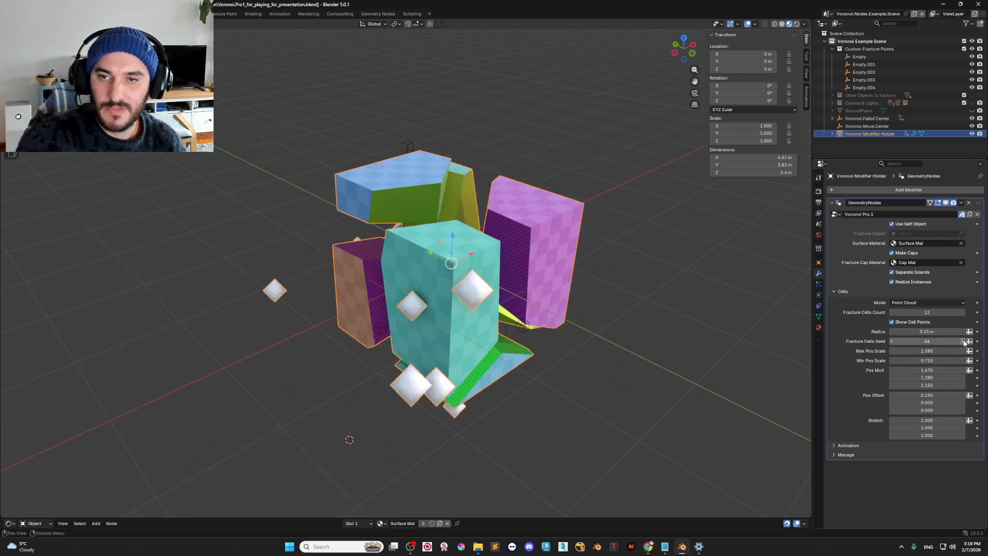
{"action": "left_click", "coordinate": [964, 342]}
{"action": "left_click", "coordinate": [965, 341]}
{"action": "left_click", "coordinate": [965, 341]}
{"action": "left_click", "coordinate": [965, 341]}
{"action": "left_click", "coordinate": [964, 342]}
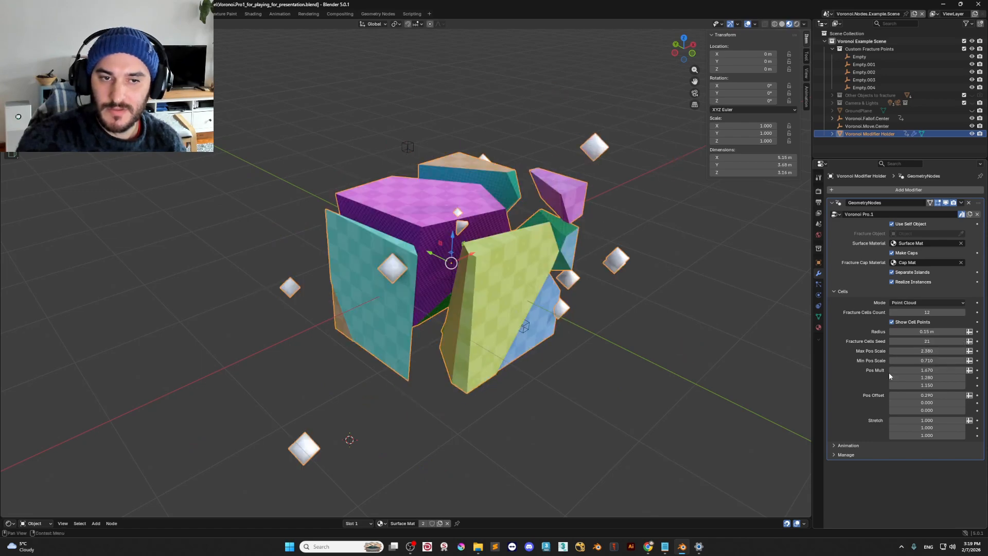
Adjust the cell position scale range with a Min Pos Scale of 0.680 and set Pos Mult to 1 on all three axes
{"action": "left_click_drag", "start_coordinate": [905, 351], "coordinate": [931, 377]}
{"action": "left_click", "coordinate": [927, 370]}
{"action": "type", "text": "1"}
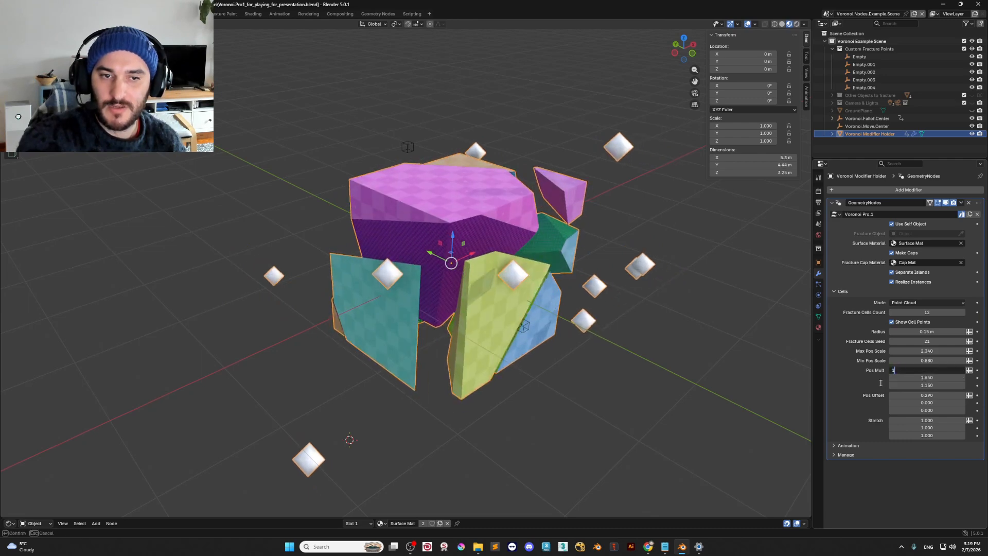
{"action": "key", "text": "Tab"}
{"action": "type", "text": "1"}
{"action": "key", "text": "Tab"}
{"action": "type", "text": "1"}
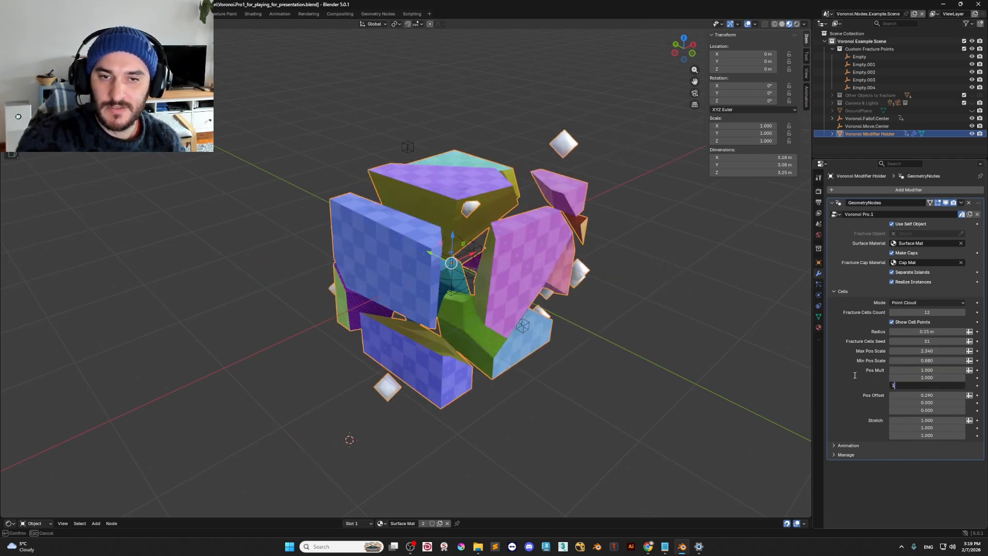
{"action": "key", "text": "Return"}
Set the Pos Offset to X 0.220 and Y 0.620, and hide the cell points
{"action": "mouse_move", "coordinate": [927, 395]}
{"action": "left_mouse_down"}
{"action": "mouse_move", "coordinate": [942, 395]}
{"action": "mouse_move", "coordinate": [910, 395]}
{"action": "mouse_move", "coordinate": [934, 403]}
{"action": "mouse_move", "coordinate": [913, 407]}
{"action": "left_mouse_up"}
{"action": "scroll", "coordinate": [444, 315], "scroll_direction": "up", "scroll_amount": 2}
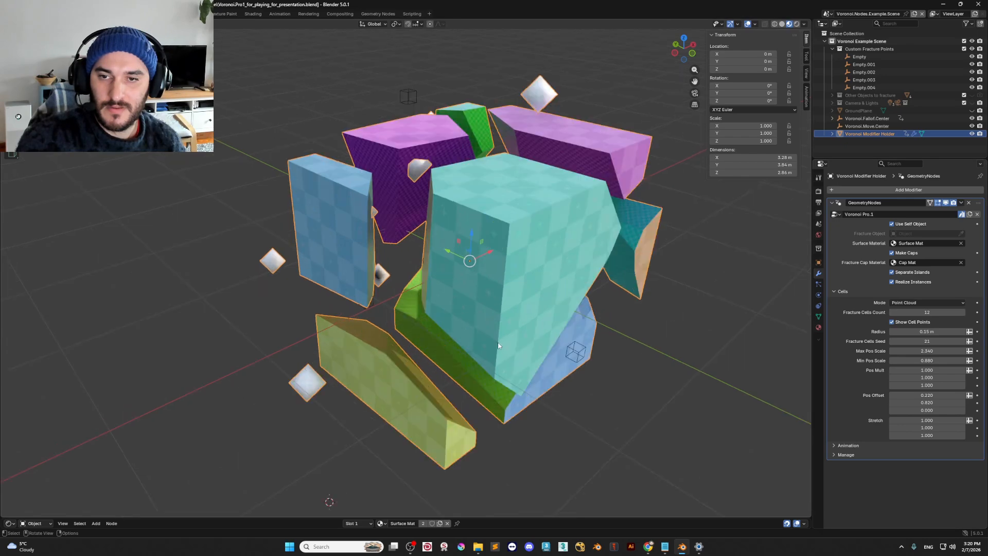
{"action": "left_click", "coordinate": [902, 323]}
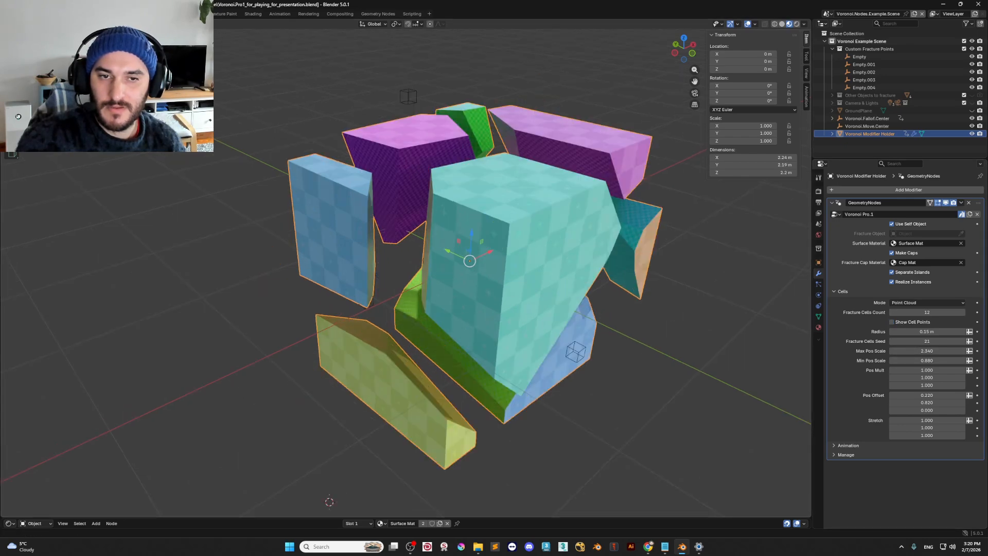
Reduce the cell Stretch to 0.030 on X and 0.001 on Y to flatten the pieces into slabs
{"action": "middle_click_drag", "start_coordinate": [499, 335], "coordinate": [514, 318]}
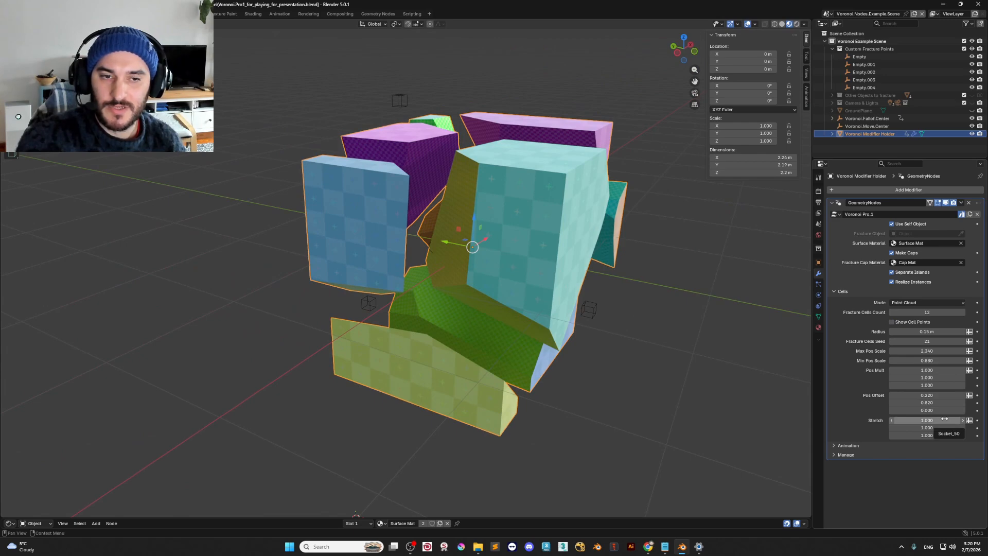
{"action": "left_click_drag", "start_coordinate": [944, 419], "coordinate": [521, 280]}
{"action": "middle_click_drag", "start_coordinate": [521, 280], "coordinate": [548, 273]}
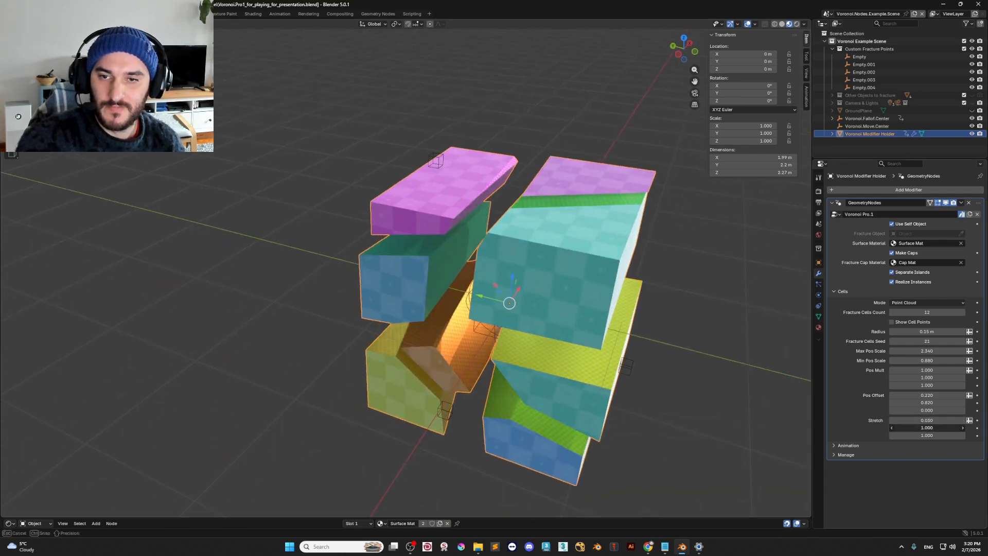
{"action": "left_click_drag", "start_coordinate": [927, 427], "coordinate": [870, 427]}
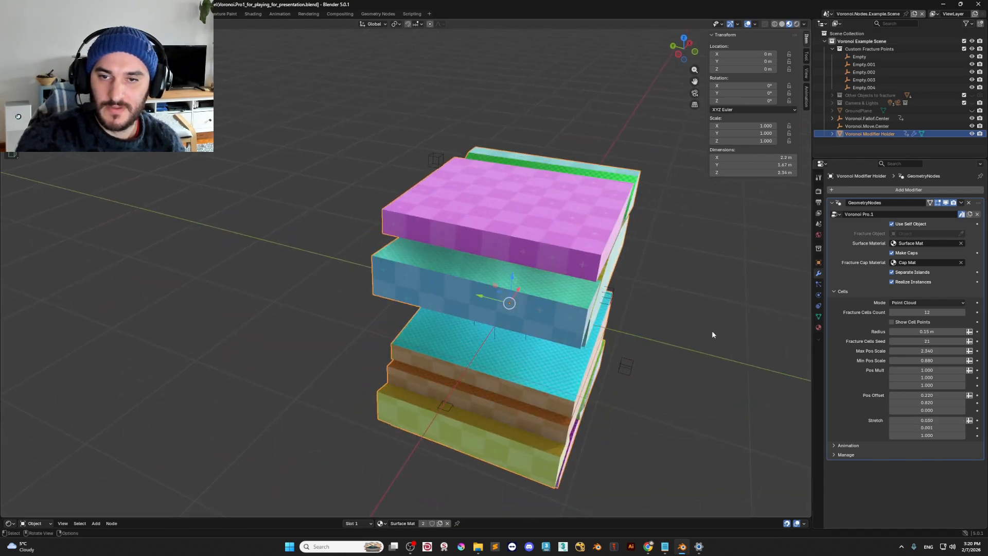
{"action": "middle_click_drag", "start_coordinate": [712, 331], "coordinate": [571, 319]}
Set the cell Stretch back to 1 on X and Y
{"action": "left_click", "coordinate": [933, 428]}
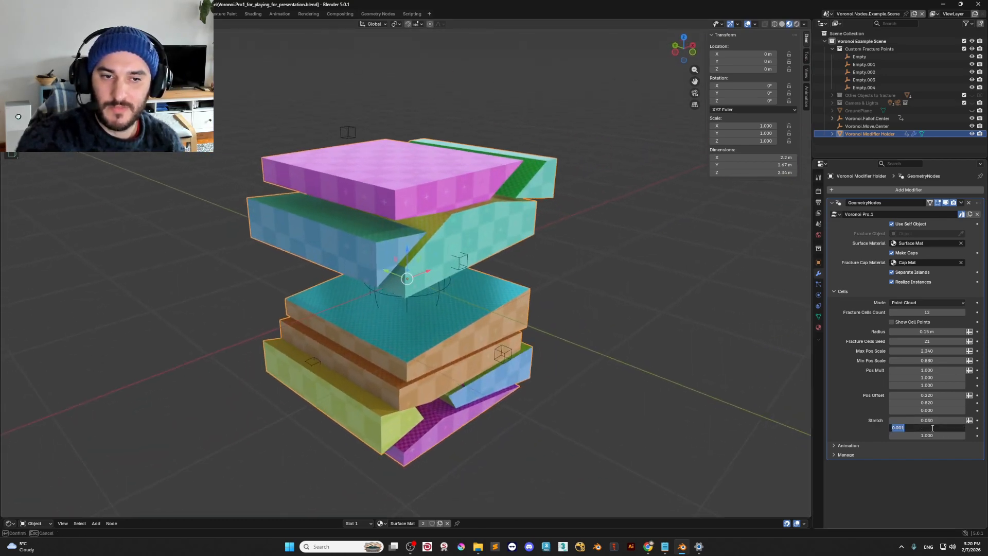
{"action": "left_click", "coordinate": [935, 421]}
{"action": "type", "text": "1"}
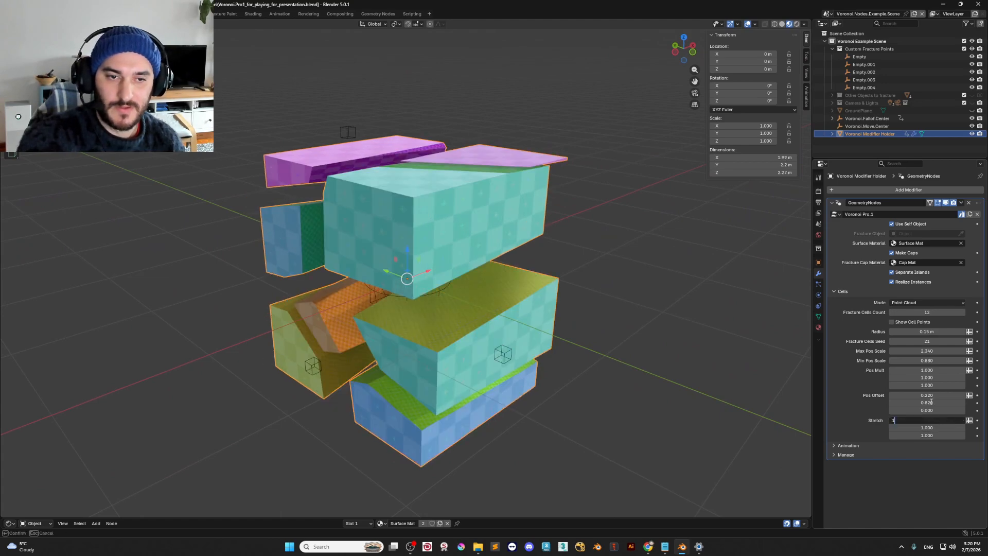
{"action": "key", "text": "Return"}
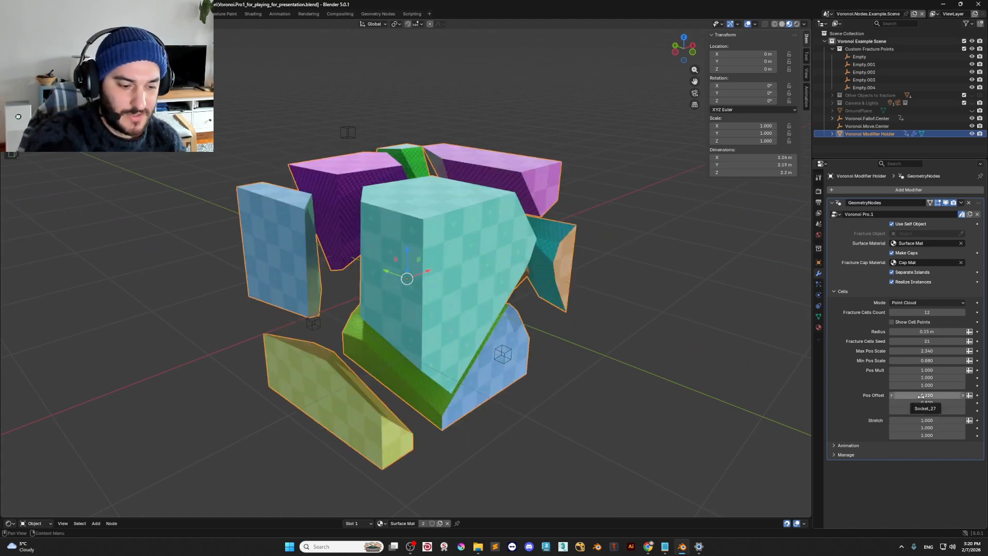
Reset the Pos Offset to zero and restore the default Max and Min Pos Scale values
{"action": "key", "text": "BackSpace"}
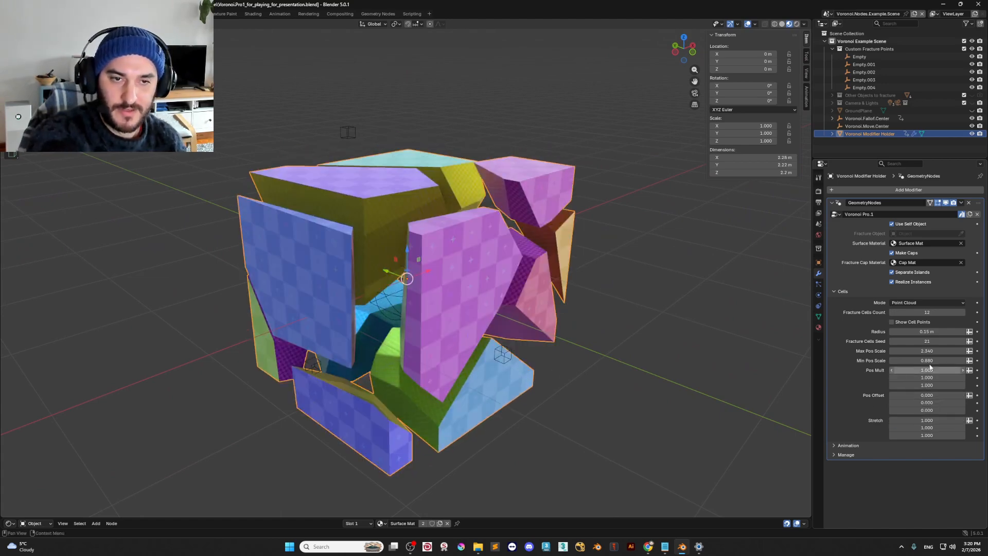
{"action": "key", "text": "BackSpace"}
{"action": "key", "text": "BackSpace"}
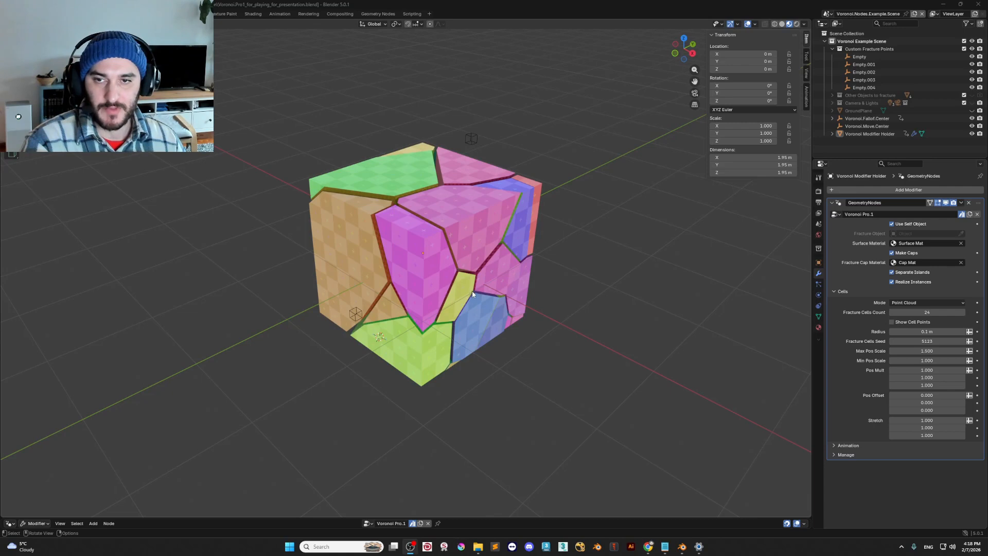
Select the fractured cube and enlarge the node editor to show the Voronoi Pro.1 node tree
{"action": "middle_click_drag", "start_coordinate": [472, 293], "coordinate": [481, 286]}
{"action": "left_click", "coordinate": [508, 309]}
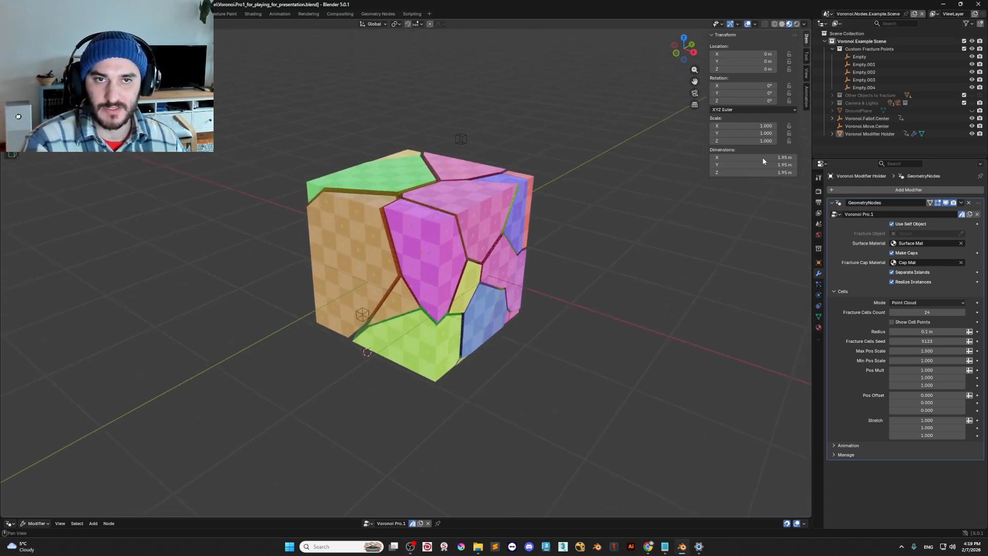
{"action": "left_click_drag", "start_coordinate": [533, 518], "coordinate": [552, 284]}
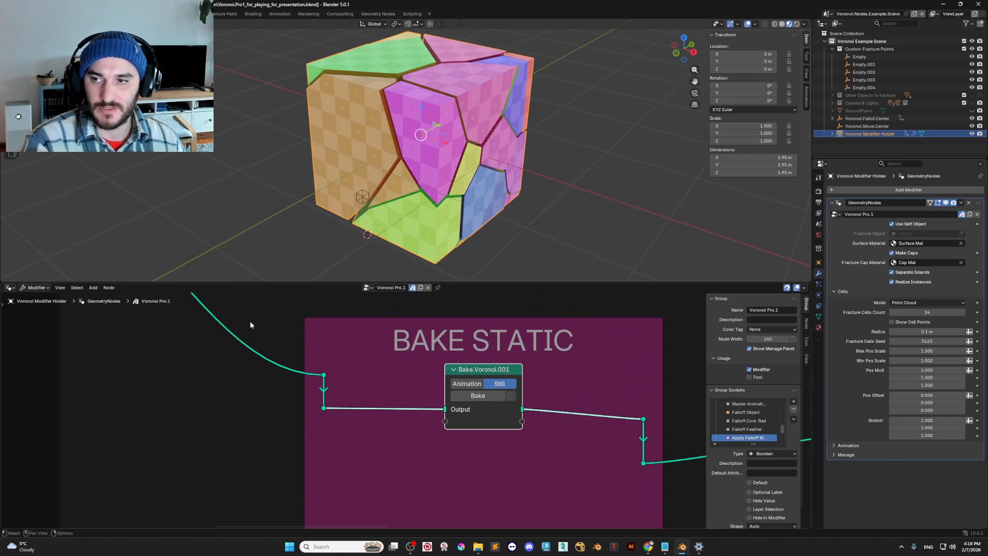
Examine the BAKE STATIC frame with its Bake.Voronoi.001 node and instructions, comparing it with the fractured cube
{"action": "scroll", "coordinate": [368, 353], "scroll_direction": "down", "scroll_amount": 8}
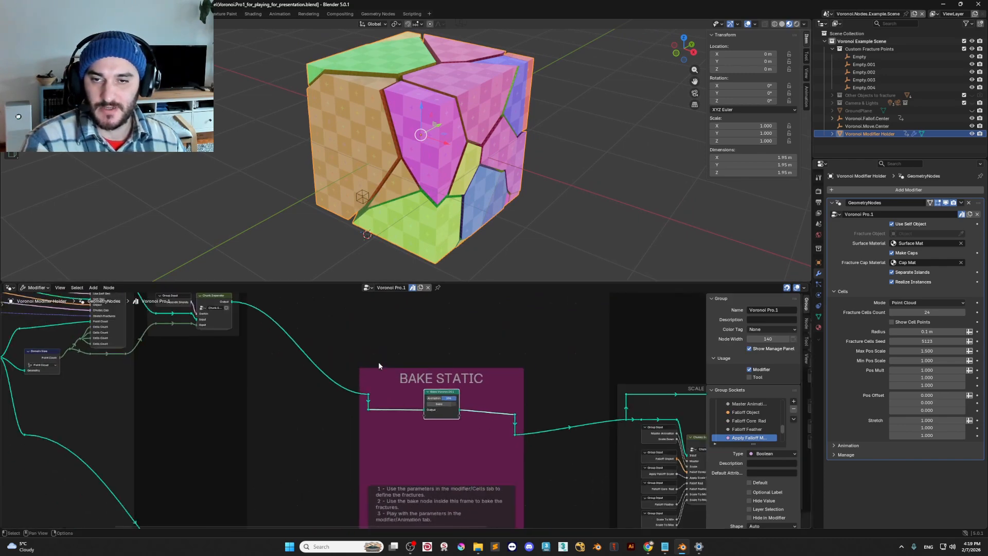
{"action": "middle_click_drag", "start_coordinate": [404, 380], "coordinate": [443, 360]}
{"action": "scroll", "coordinate": [331, 360], "scroll_direction": "up", "scroll_amount": 5}
{"action": "scroll", "coordinate": [533, 350], "scroll_direction": "up", "scroll_amount": 5}
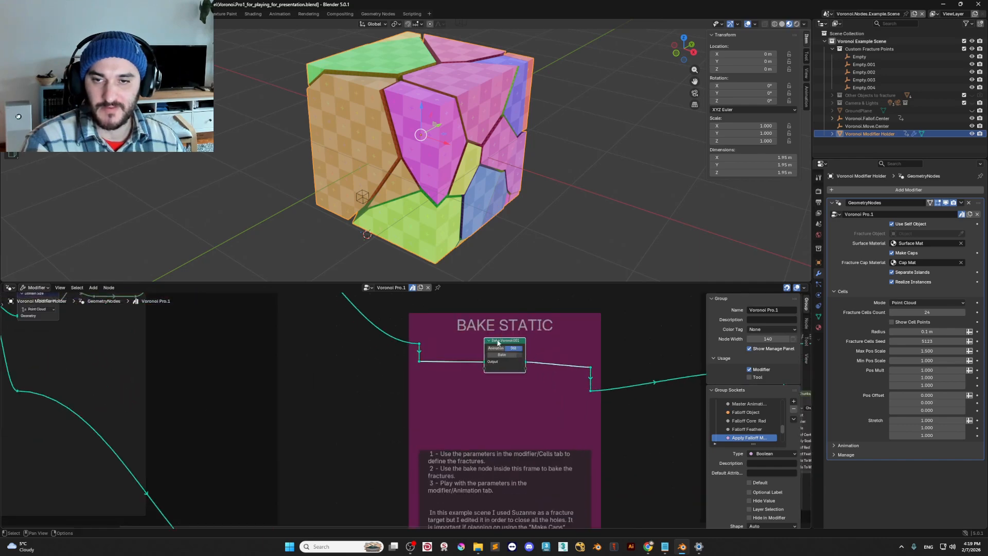
{"action": "scroll", "coordinate": [534, 349], "scroll_direction": "up", "scroll_amount": 1}
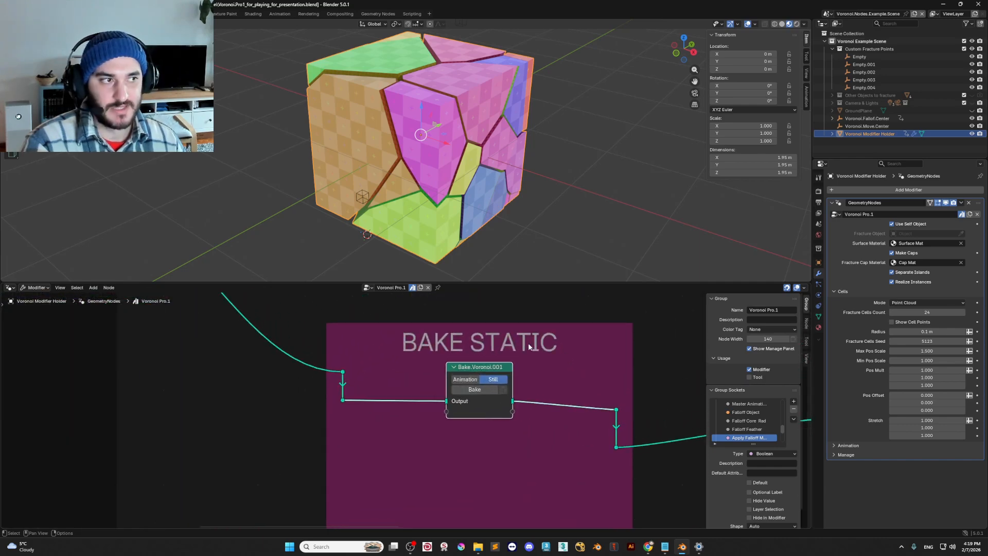
{"action": "middle_click_drag", "start_coordinate": [530, 346], "coordinate": [477, 371]}
{"action": "scroll", "coordinate": [478, 370], "scroll_direction": "up", "scroll_amount": 1}
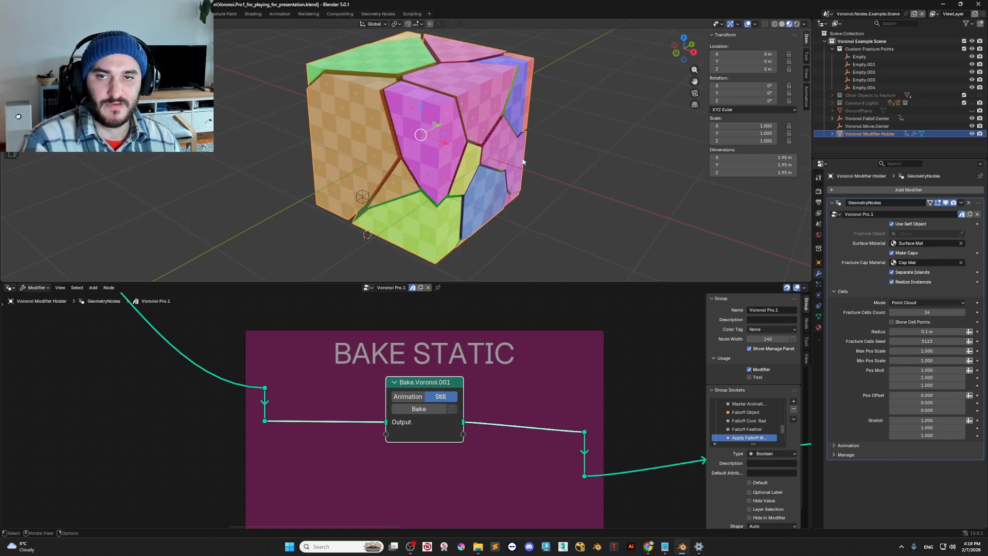
{"action": "middle_click_drag", "start_coordinate": [523, 162], "coordinate": [512, 164]}
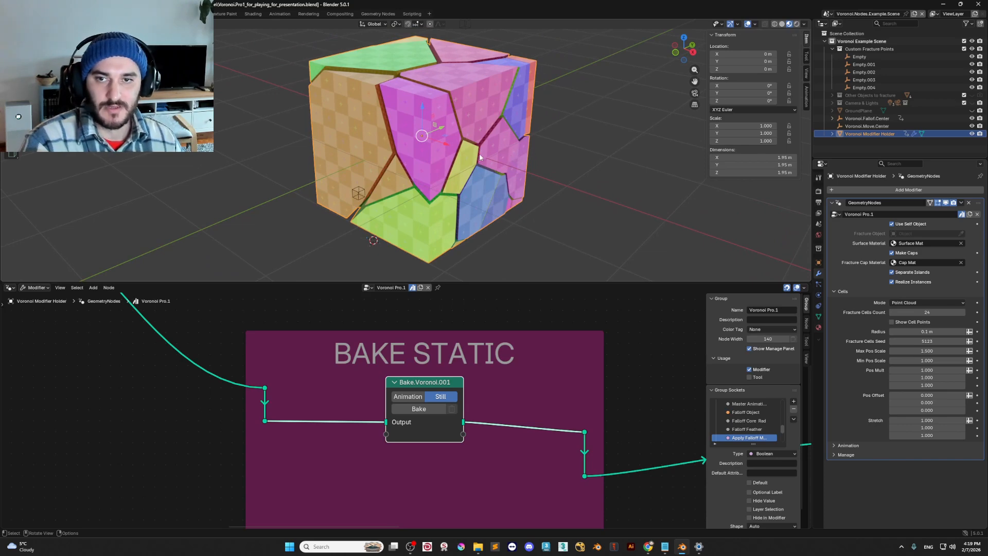
{"action": "middle_click_drag", "start_coordinate": [477, 154], "coordinate": [586, 250]}
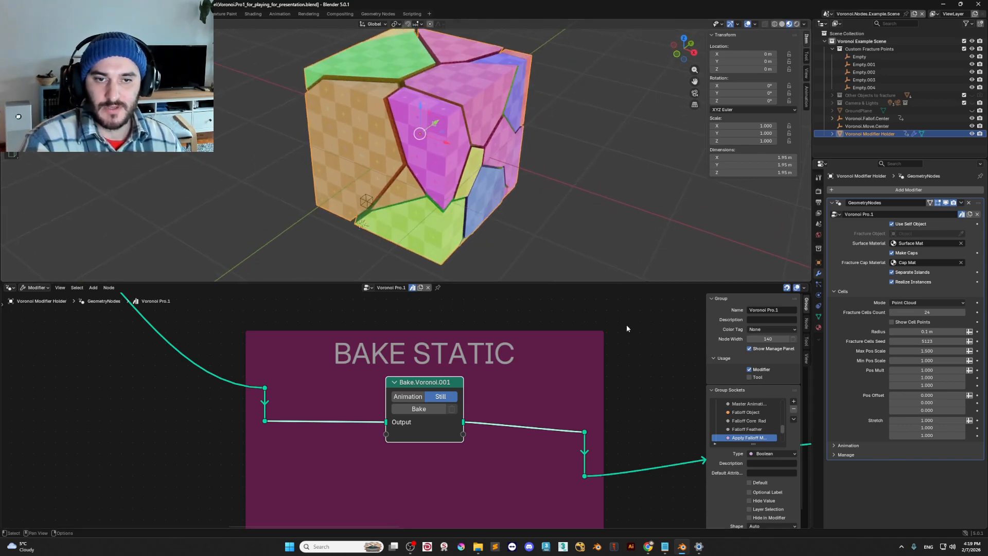
{"action": "middle_click_drag", "start_coordinate": [465, 388], "coordinate": [474, 376]}
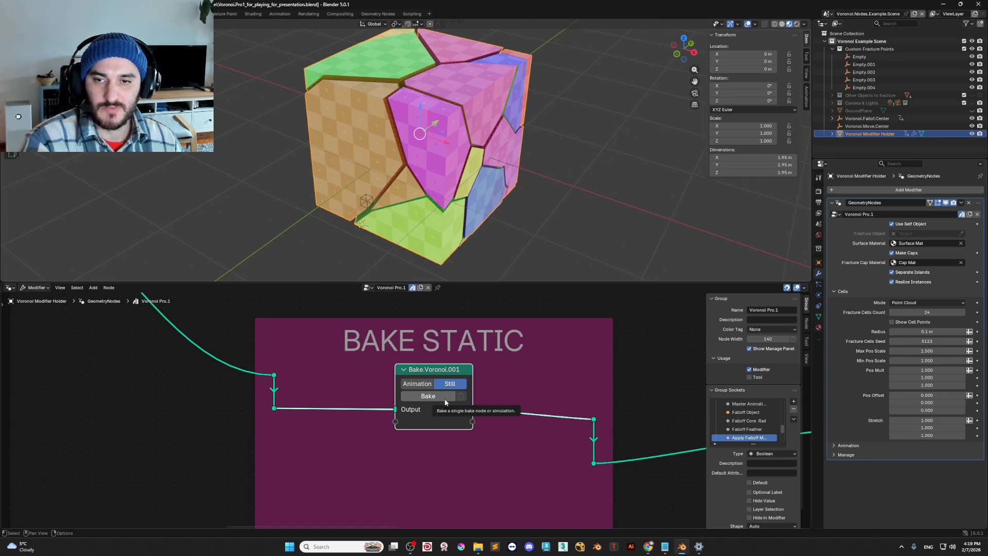
Bake the static fracture with the Bake.Voronoi.001 node and set the Fracture Cells Count to 12
{"action": "left_click", "coordinate": [428, 397]}
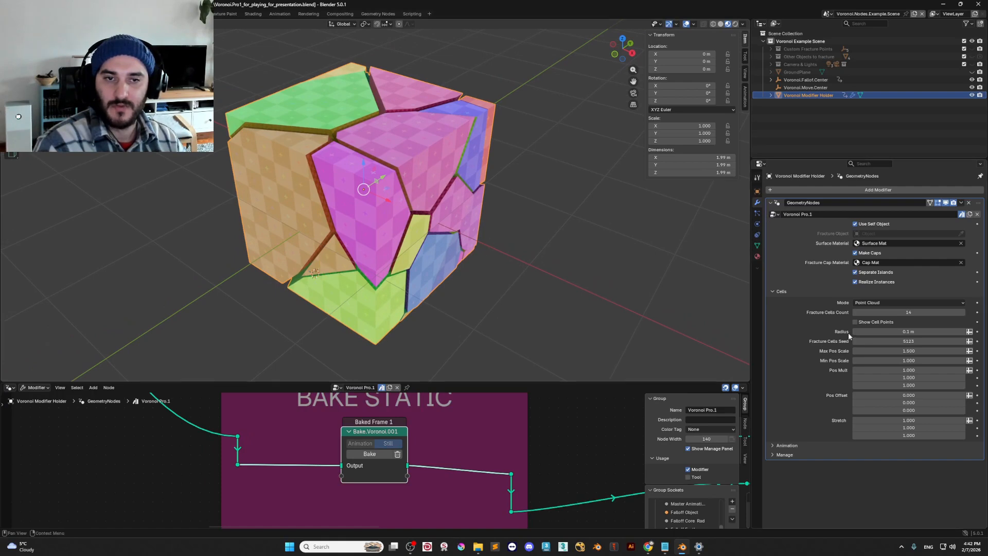
{"action": "left_click_drag", "start_coordinate": [897, 309], "coordinate": [865, 315]}
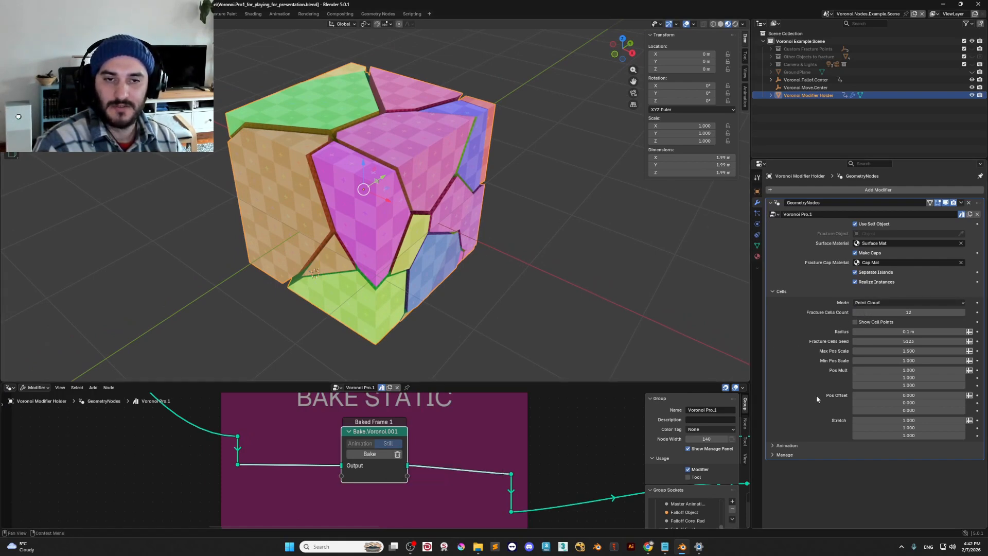
Shrink the node editor, and collapse the modifier's Cells settings in favour of its Animation settings
{"action": "left_click_drag", "start_coordinate": [652, 382], "coordinate": [652, 517]}
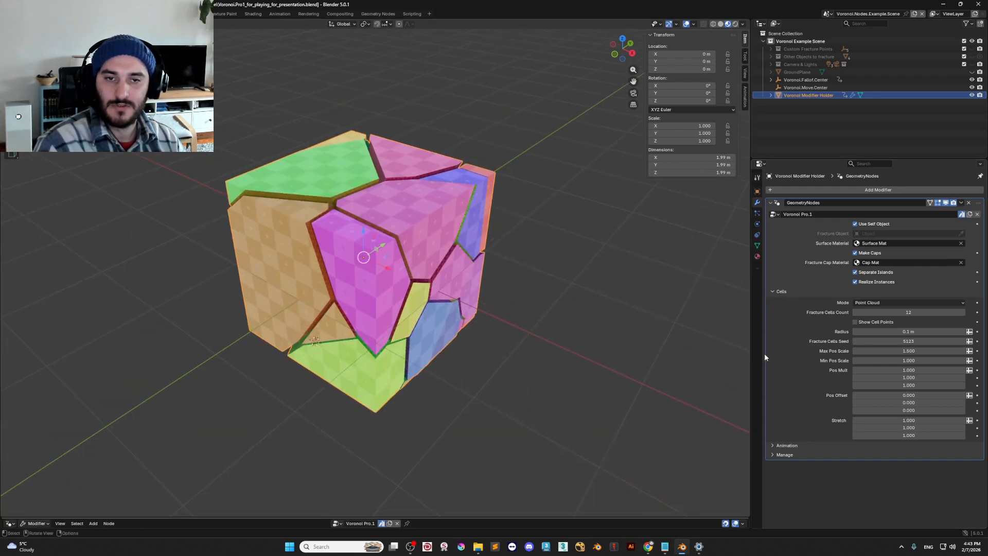
{"action": "left_click", "coordinate": [783, 291]}
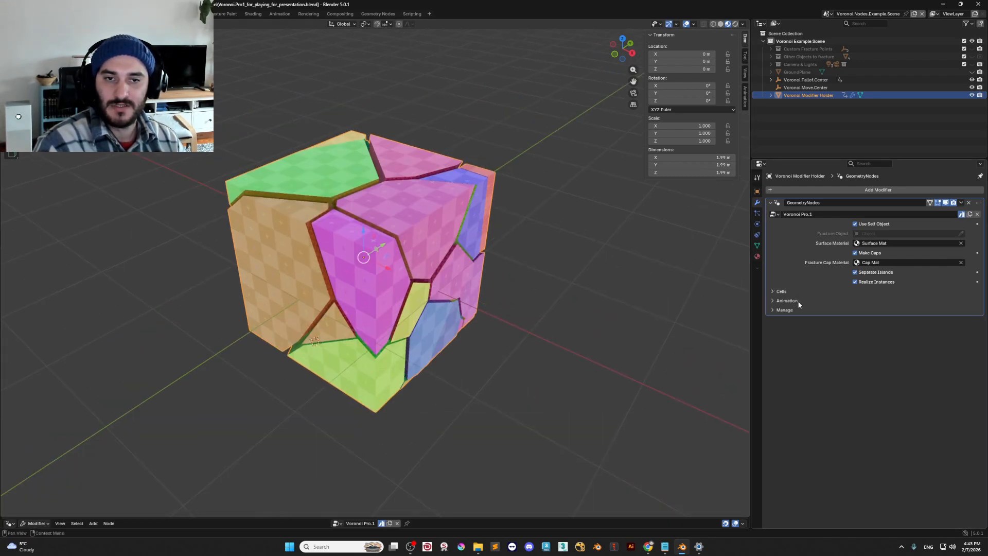
{"action": "left_click", "coordinate": [788, 301]}
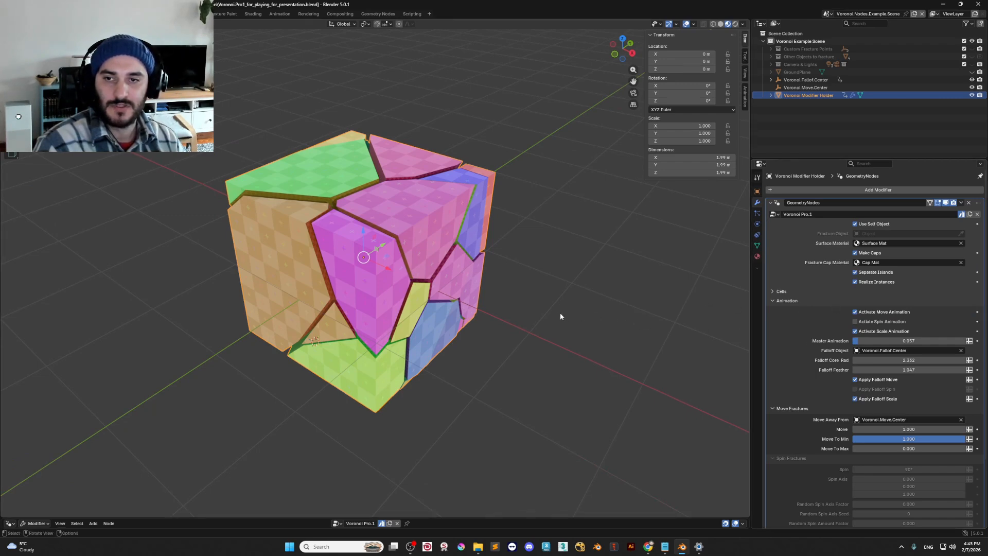
Raise the Master Animation value to 1.000 to spread the fractured pieces apart
{"action": "middle_click_drag", "start_coordinate": [561, 316], "coordinate": [557, 309]}
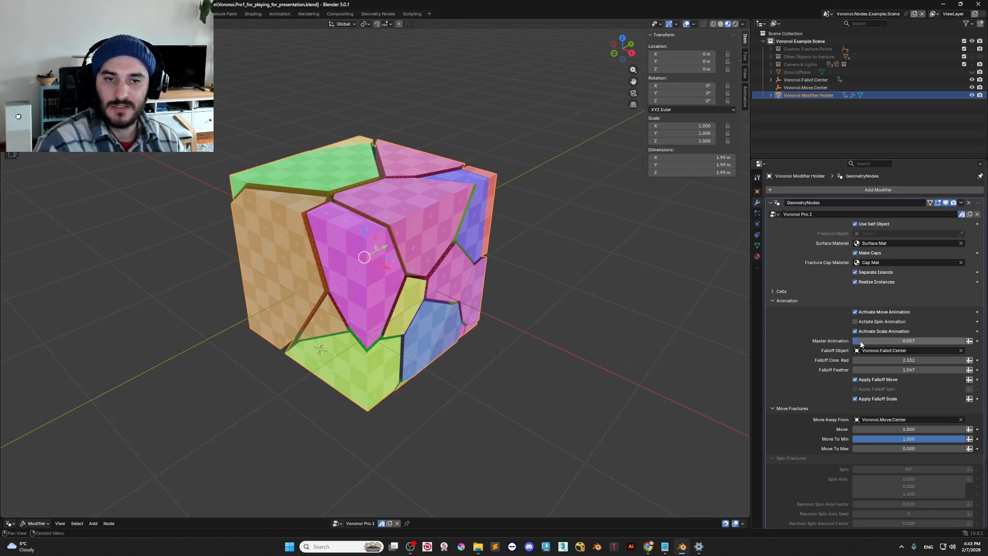
{"action": "left_click_drag", "start_coordinate": [859, 344], "coordinate": [966, 344]}
{"action": "middle_click_drag", "start_coordinate": [742, 296], "coordinate": [366, 295]}
{"action": "scroll", "coordinate": [342, 283], "scroll_direction": "up", "scroll_amount": 5}
Select the Voronoi.Move.Center empty and move it along X to about 0.98 m
{"action": "left_click", "coordinate": [333, 212]}
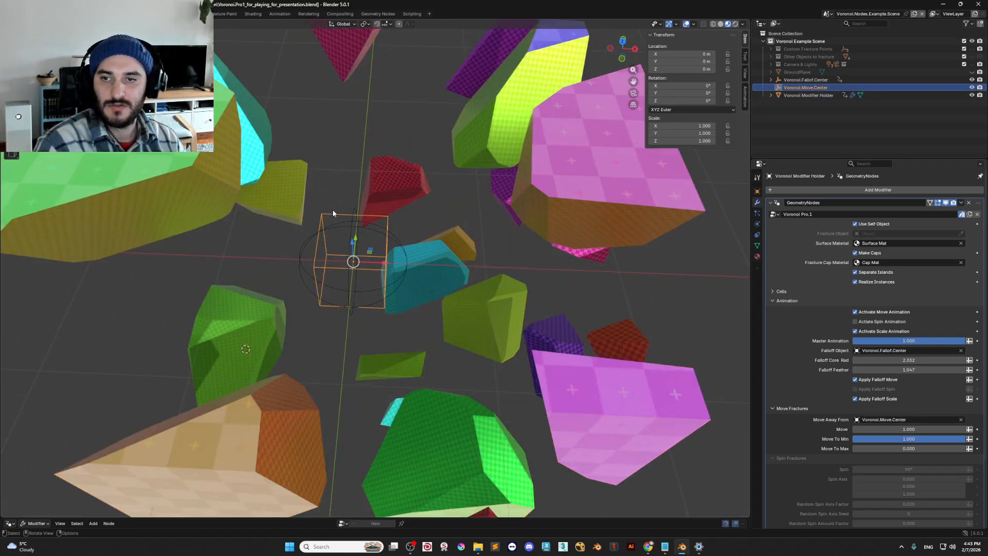
{"action": "scroll", "coordinate": [332, 226], "scroll_direction": "down", "scroll_amount": 2}
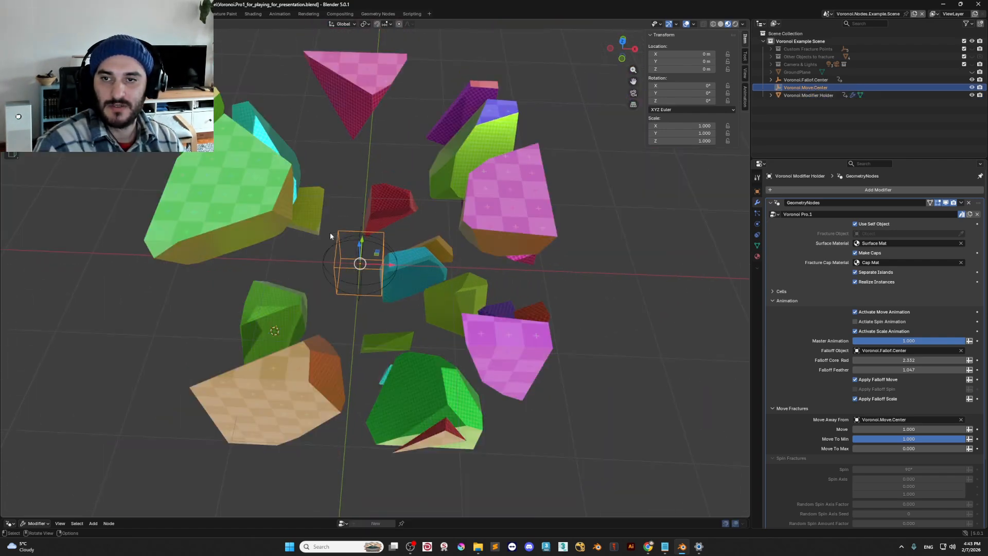
{"action": "left_click", "coordinate": [324, 259]}
{"action": "middle_click_drag", "start_coordinate": [359, 273], "coordinate": [417, 236]}
{"action": "left_click", "coordinate": [381, 235]}
{"action": "scroll", "coordinate": [381, 253], "scroll_direction": "down", "scroll_amount": 4}
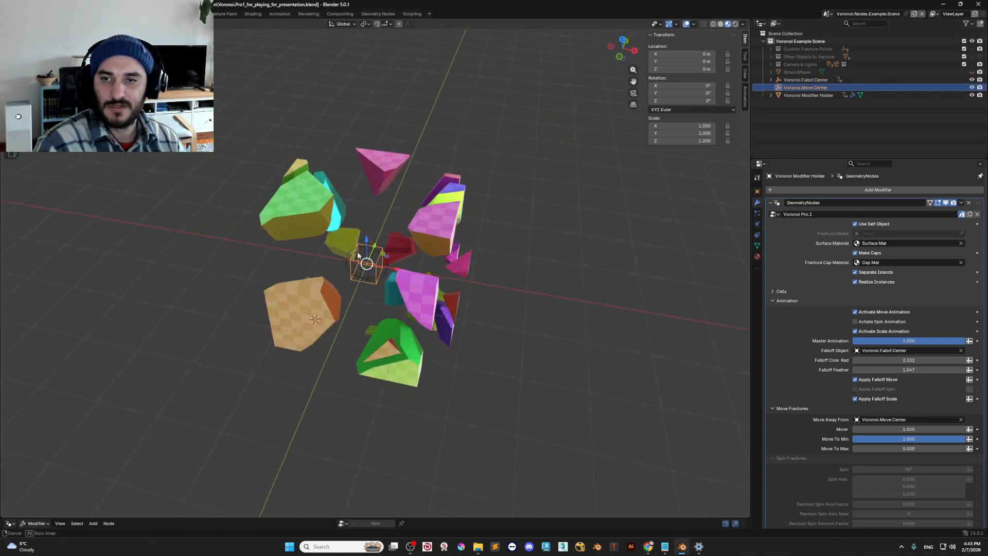
{"action": "scroll", "coordinate": [381, 274], "scroll_direction": "up", "scroll_amount": 3}
{"action": "left_click_drag", "start_coordinate": [376, 268], "coordinate": [452, 287]}
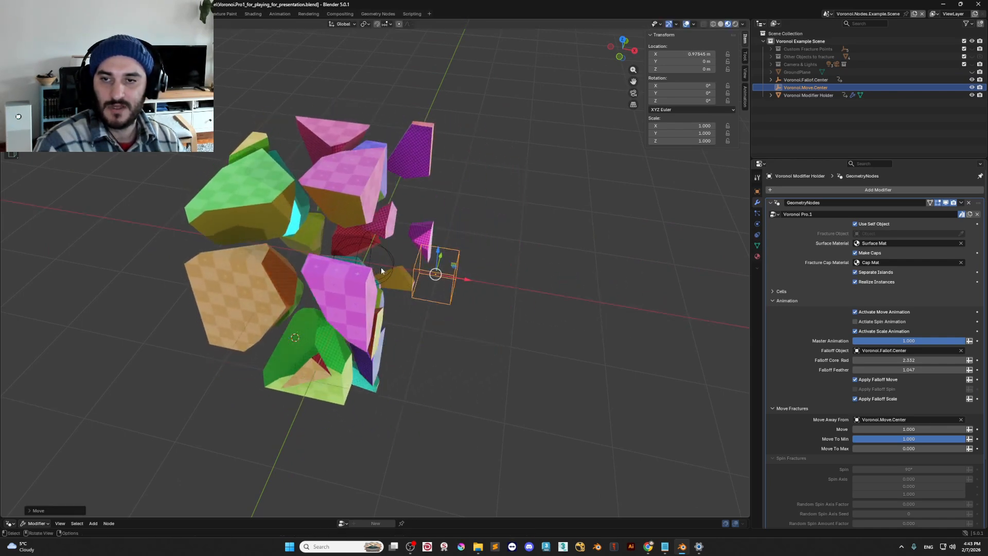
Raise the spherical falloff center empty to about 1.82 m on Z, and set Falloff Core Rad to 1.052 and Falloff Feather to 1.357
{"action": "left_click", "coordinate": [386, 249]}
{"action": "middle_click_drag", "start_coordinate": [386, 249], "coordinate": [334, 245]}
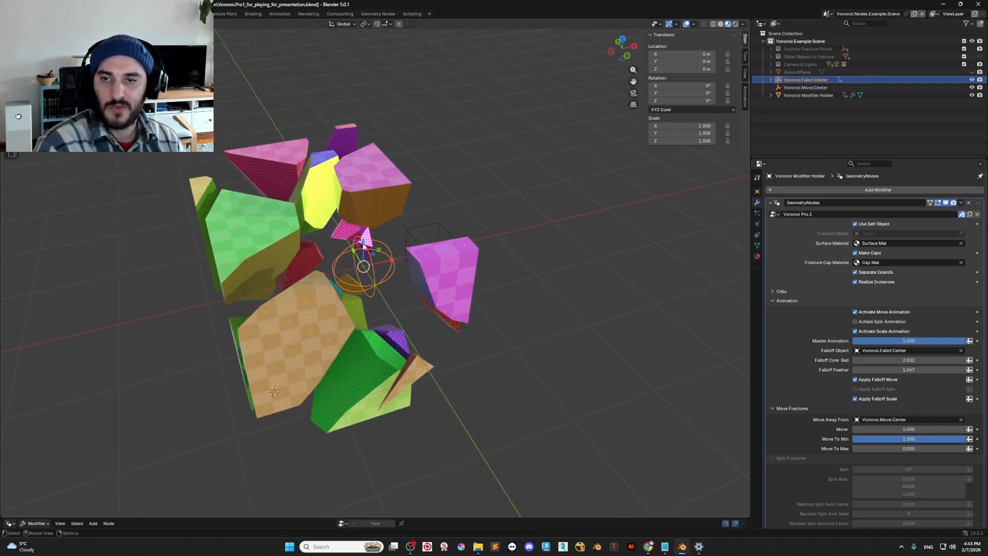
{"action": "left_click_drag", "start_coordinate": [364, 246], "coordinate": [369, 112]}
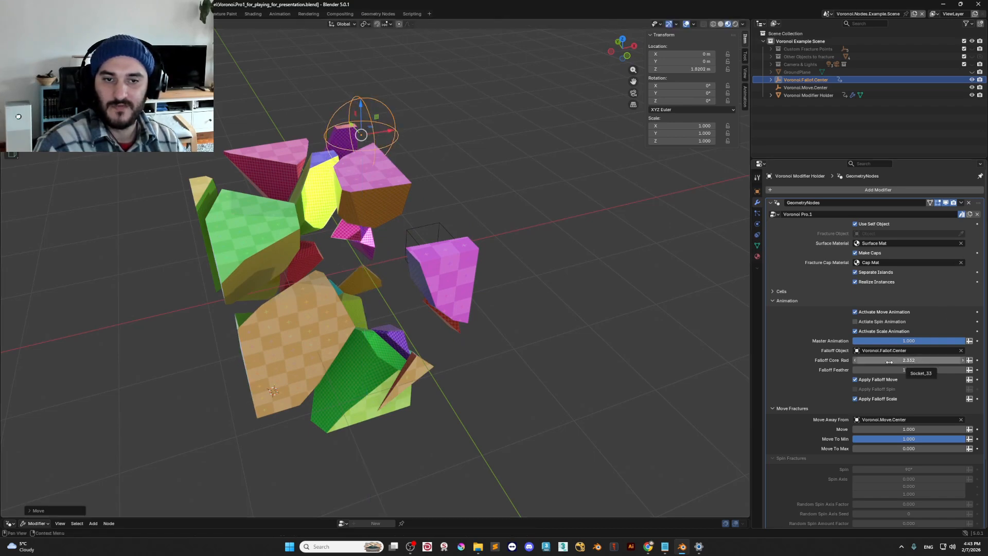
{"action": "mouse_move", "coordinate": [909, 360]}
{"action": "left_mouse_down"}
{"action": "mouse_move", "coordinate": [851, 361]}
{"action": "mouse_move", "coordinate": [973, 370]}
{"action": "mouse_move", "coordinate": [897, 370]}
{"action": "left_mouse_up"}
{"action": "middle_click_drag", "start_coordinate": [484, 285], "coordinate": [521, 285]}
Move the Voronoi.Move.Center empty farther along X to about 1.59 m
{"action": "left_click", "coordinate": [442, 278]}
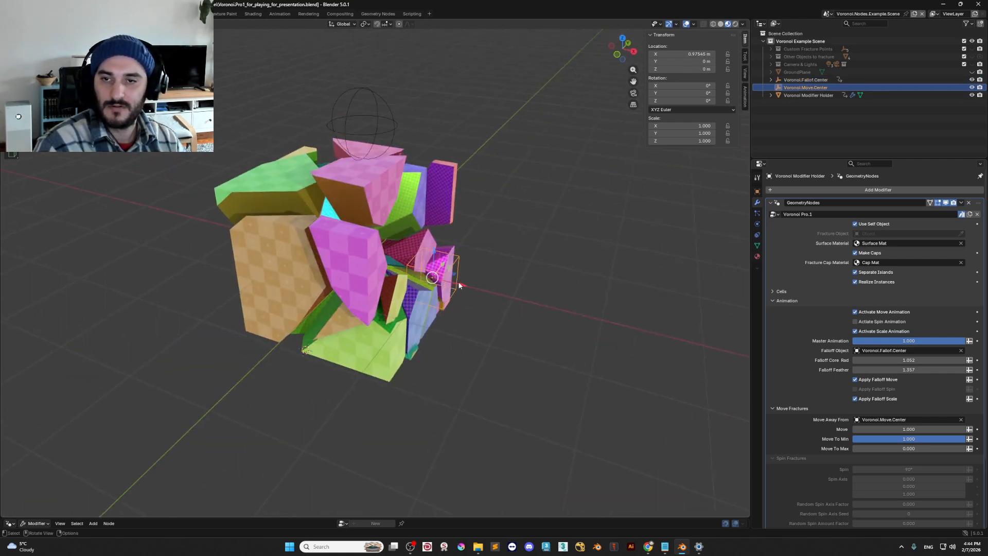
{"action": "left_click_drag", "start_coordinate": [460, 286], "coordinate": [510, 297]}
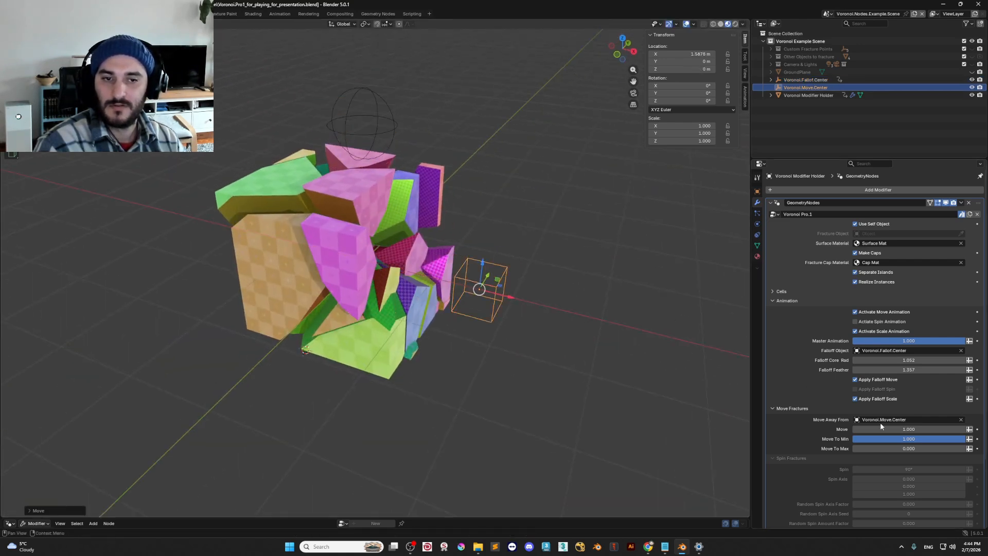
Set the Move amount of the fractures to 3.310 and their Scale Down to 1.000
{"action": "scroll", "coordinate": [811, 415], "scroll_direction": "down", "scroll_amount": 5}
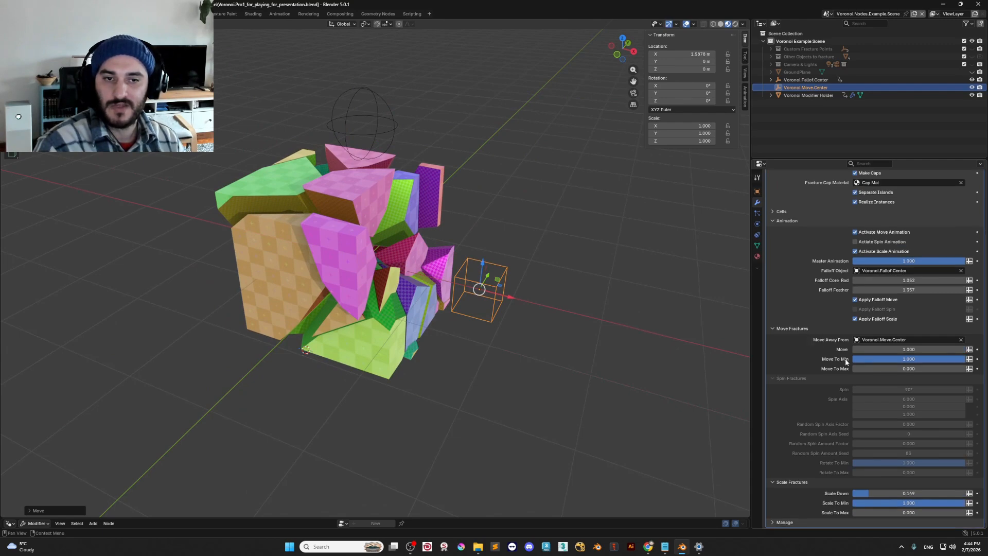
{"action": "mouse_move", "coordinate": [869, 349]}
{"action": "left_mouse_down"}
{"action": "mouse_move", "coordinate": [957, 350]}
{"action": "mouse_move", "coordinate": [896, 349]}
{"action": "mouse_move", "coordinate": [947, 350]}
{"action": "left_mouse_up"}
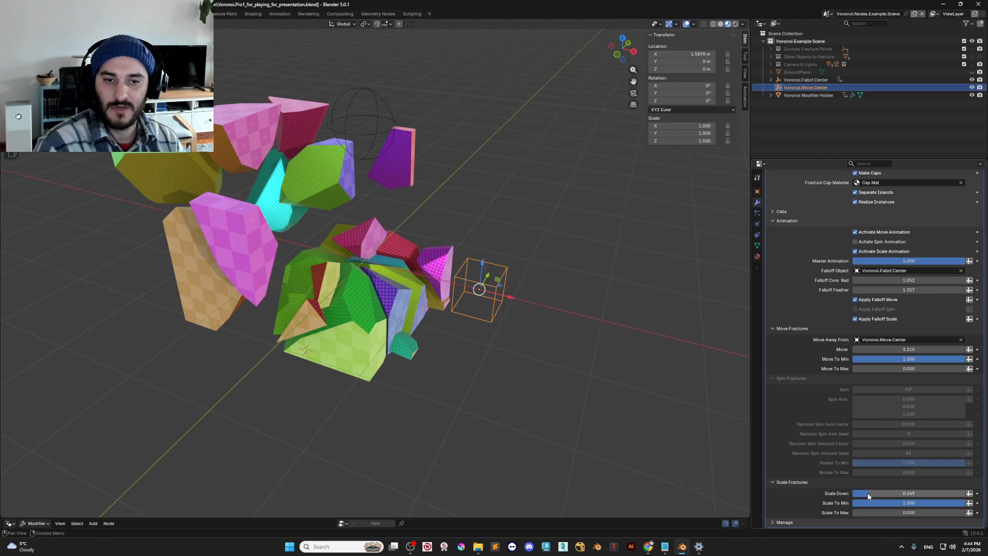
{"action": "left_click_drag", "start_coordinate": [869, 495], "coordinate": [966, 496]}
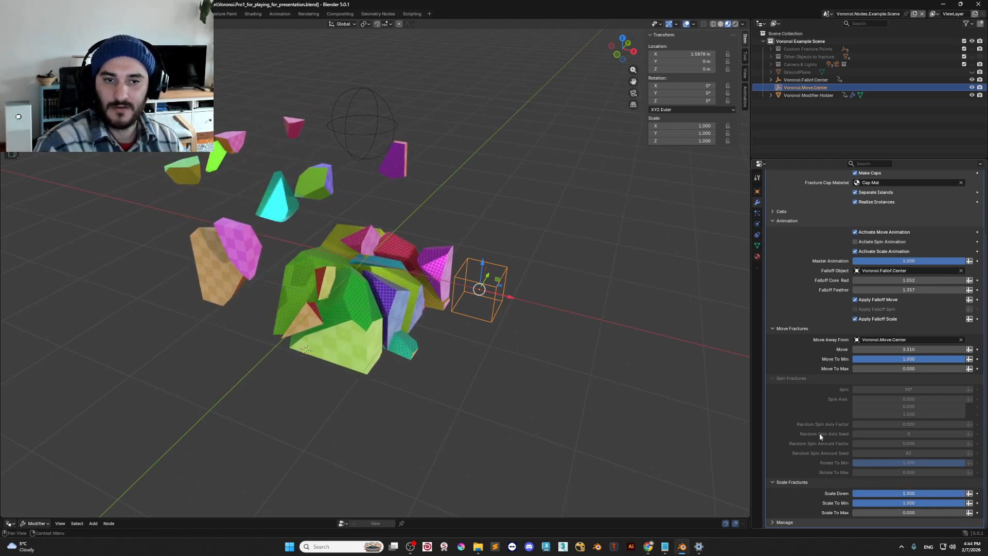
Activate the spin animation, set Random Spin Axis Factor and Random Spin Amount Factor to 1.000, and set Random Spin Axis Seed to 31
{"action": "scroll", "coordinate": [810, 394], "scroll_direction": "up", "scroll_amount": 2}
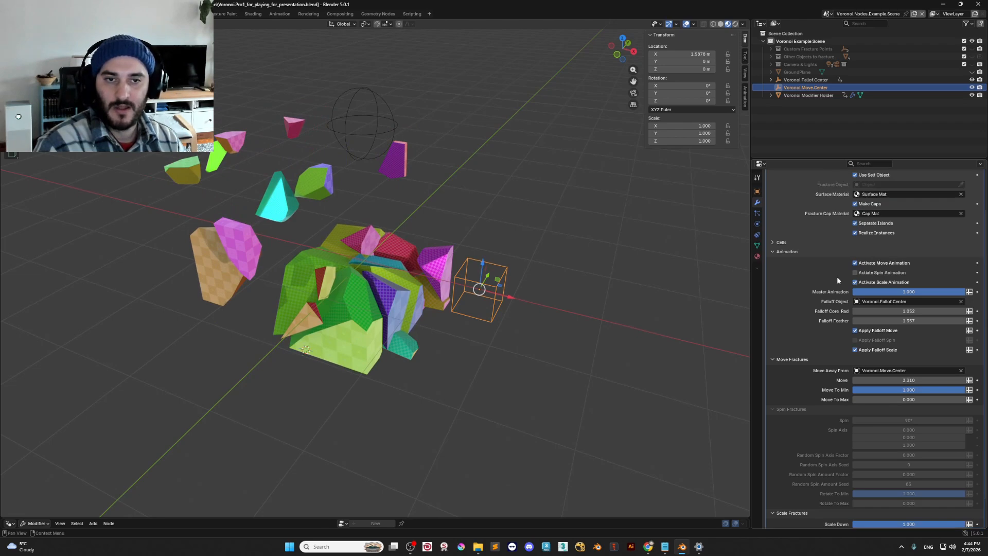
{"action": "left_click", "coordinate": [855, 273]}
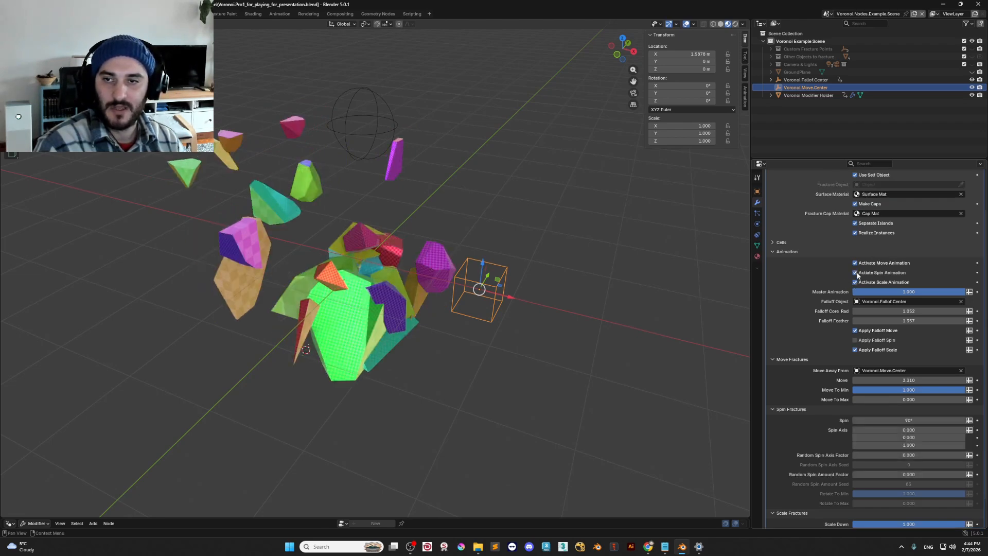
{"action": "scroll", "coordinate": [824, 339], "scroll_direction": "down", "scroll_amount": 2}
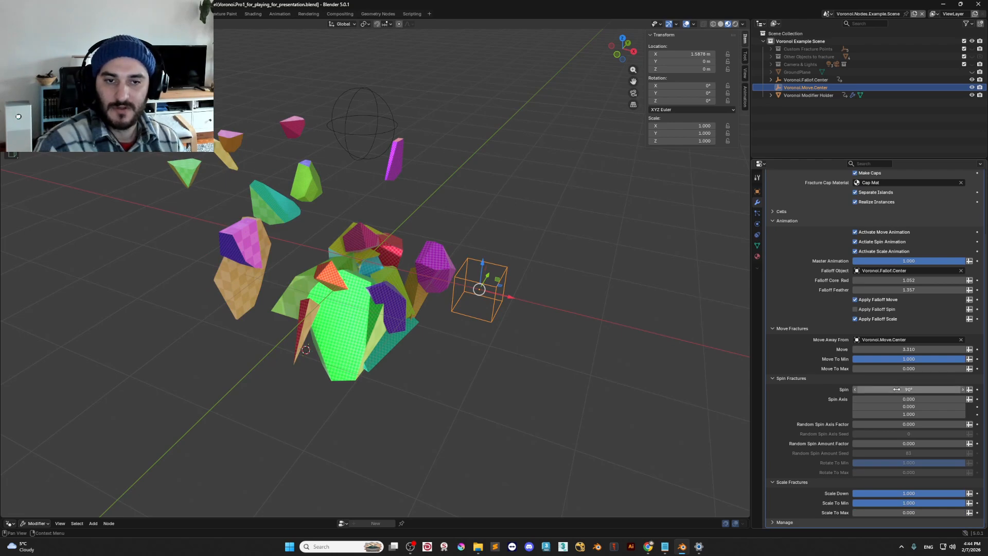
{"action": "left_click_drag", "start_coordinate": [896, 390], "coordinate": [965, 444]}
{"action": "left_click", "coordinate": [857, 407]}
{"action": "middle_click_drag", "start_coordinate": [742, 278], "coordinate": [565, 363]}
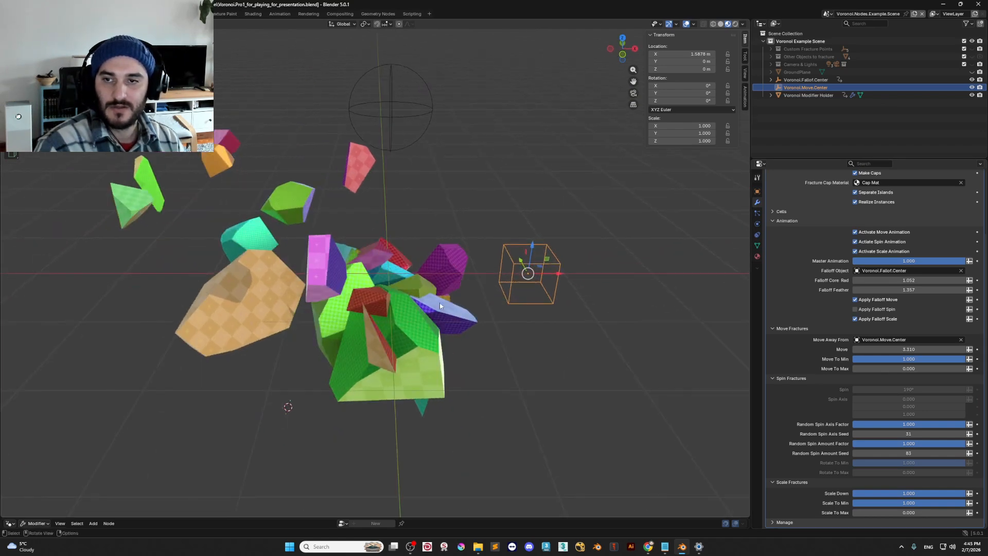
{"action": "middle_click_drag", "start_coordinate": [442, 307], "coordinate": [404, 316]}
{"action": "scroll", "coordinate": [404, 315], "scroll_direction": "up", "scroll_amount": 3}
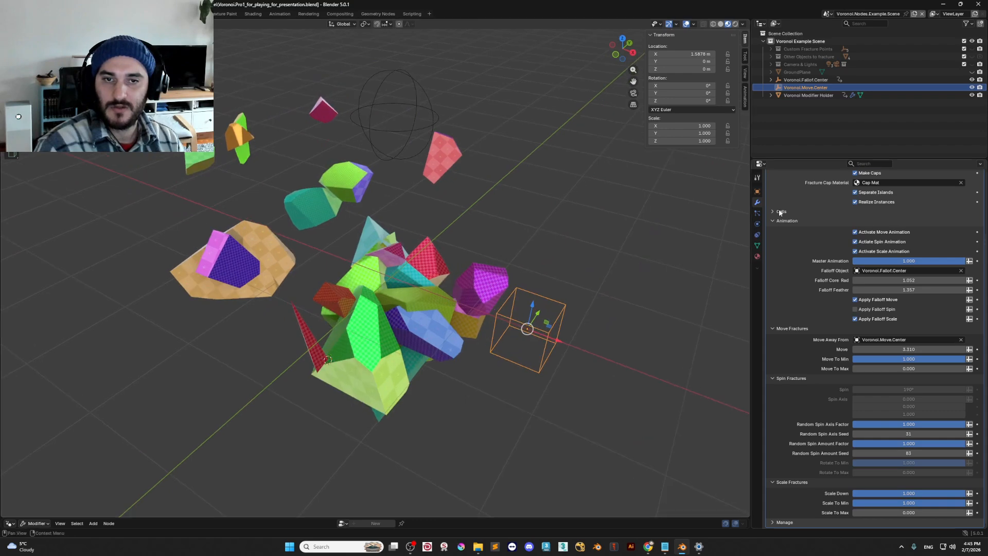
{"action": "middle_click_drag", "start_coordinate": [510, 304], "coordinate": [502, 303]}
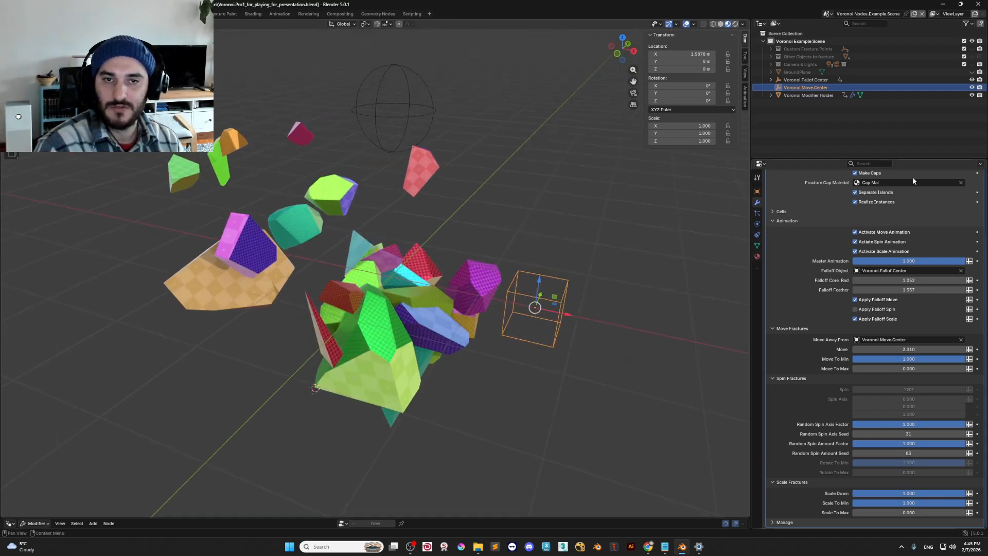
Deactivate the move, spin and scale animations, and collapse the Animation settings
{"action": "left_click", "coordinate": [855, 232]}
{"action": "left_click", "coordinate": [855, 241]}
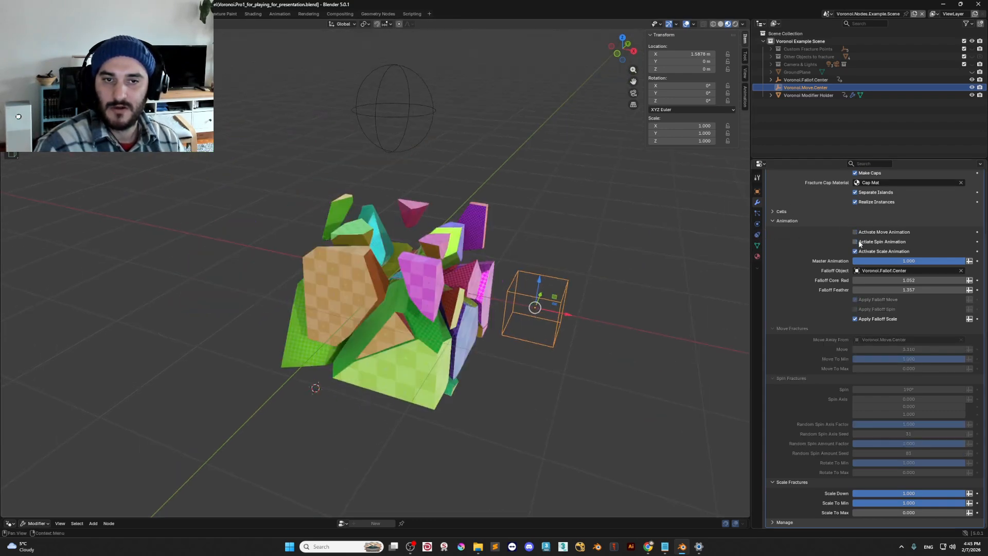
{"action": "left_click", "coordinate": [855, 251]}
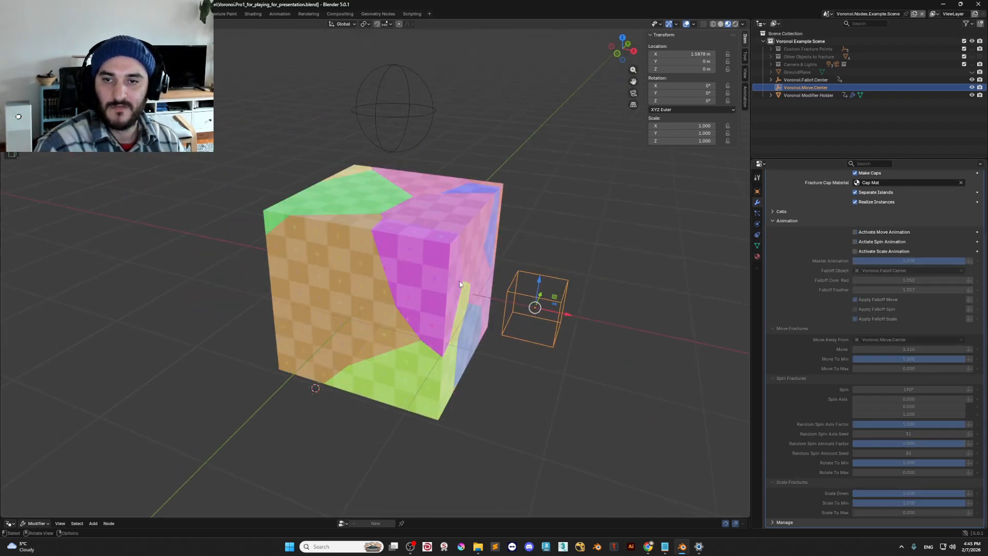
{"action": "left_click", "coordinate": [818, 223]}
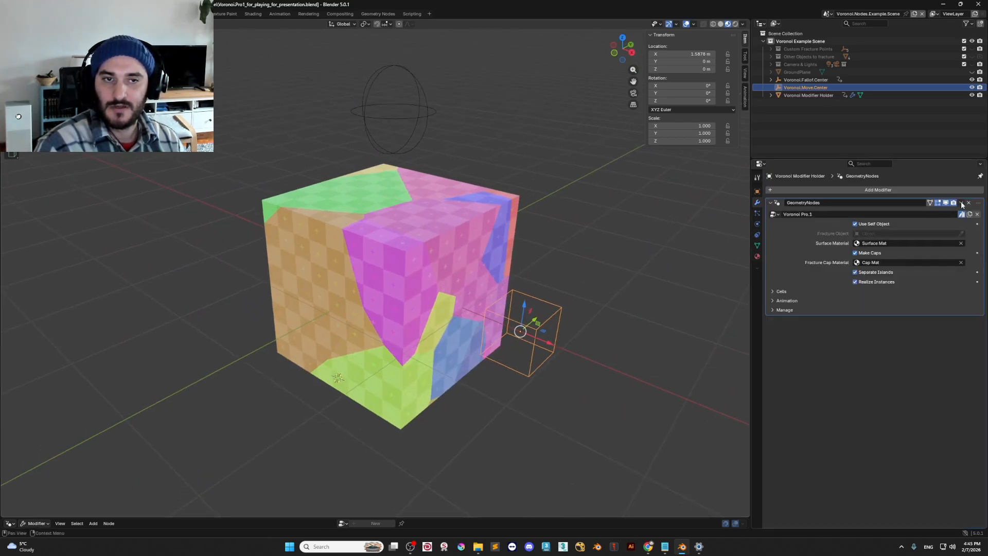
{"action": "middle_click_drag", "start_coordinate": [489, 310], "coordinate": [441, 298]}
{"action": "scroll", "coordinate": [463, 306], "scroll_direction": "down", "scroll_amount": 4}
{"action": "scroll", "coordinate": [406, 308], "scroll_direction": "up", "scroll_amount": 4}
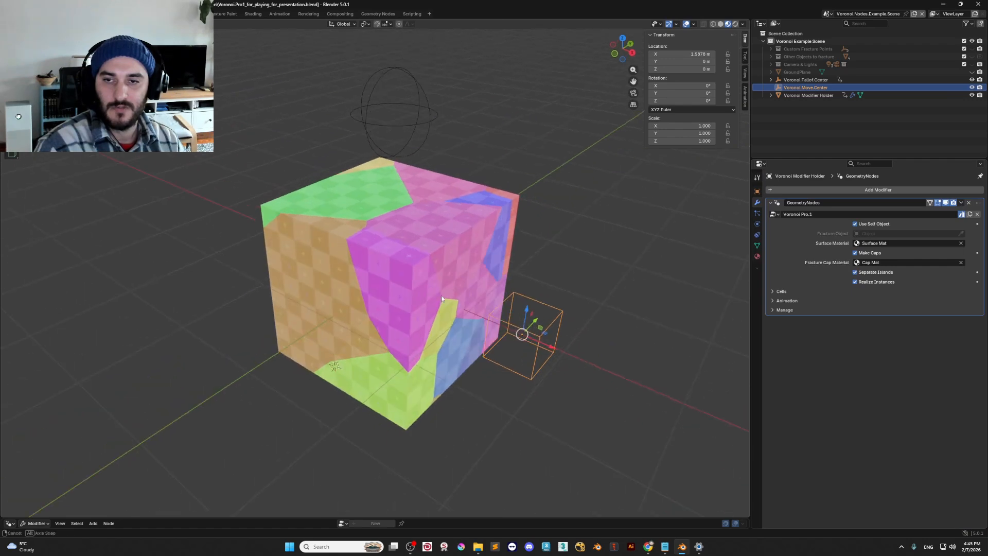
Switch to the Physics Scene, enlarge the node editor area slightly and play the scene's animation
{"action": "left_click", "coordinate": [829, 13]}
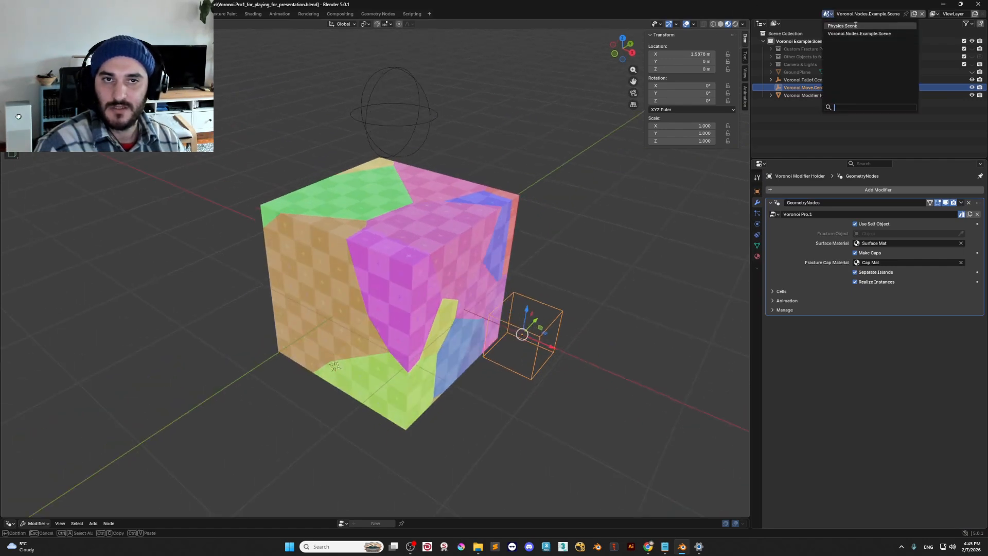
{"action": "left_click", "coordinate": [855, 25]}
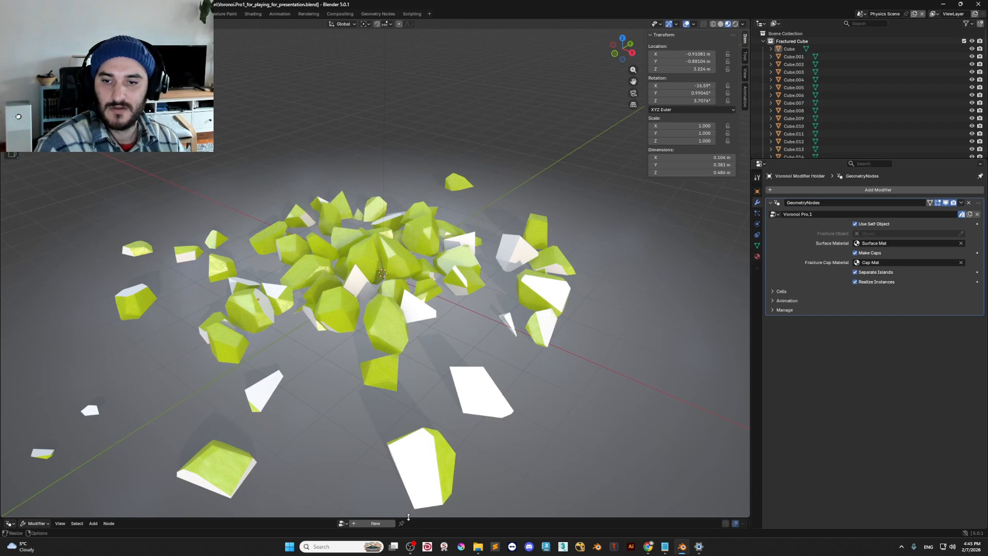
{"action": "left_click_drag", "start_coordinate": [427, 519], "coordinate": [432, 483]}
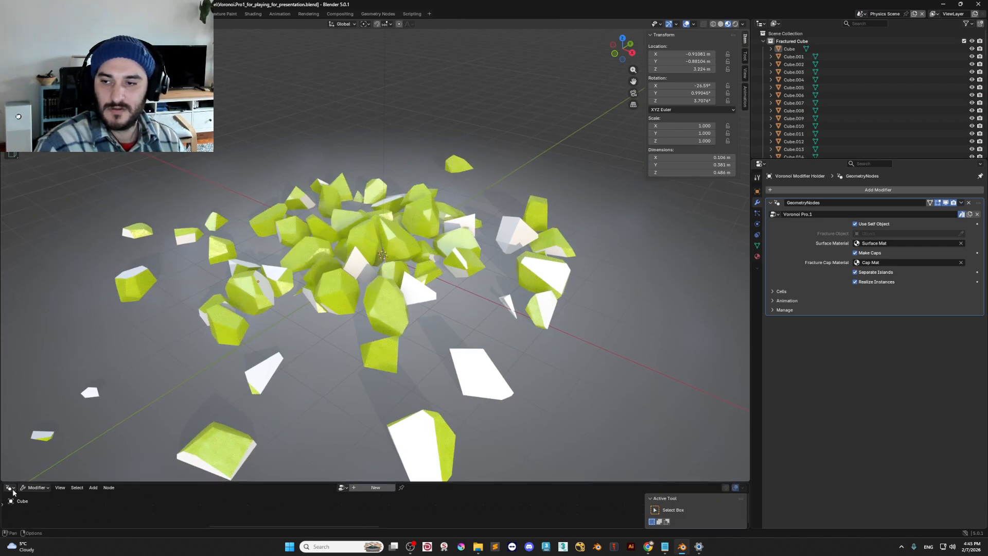
{"action": "key", "text": "space"}
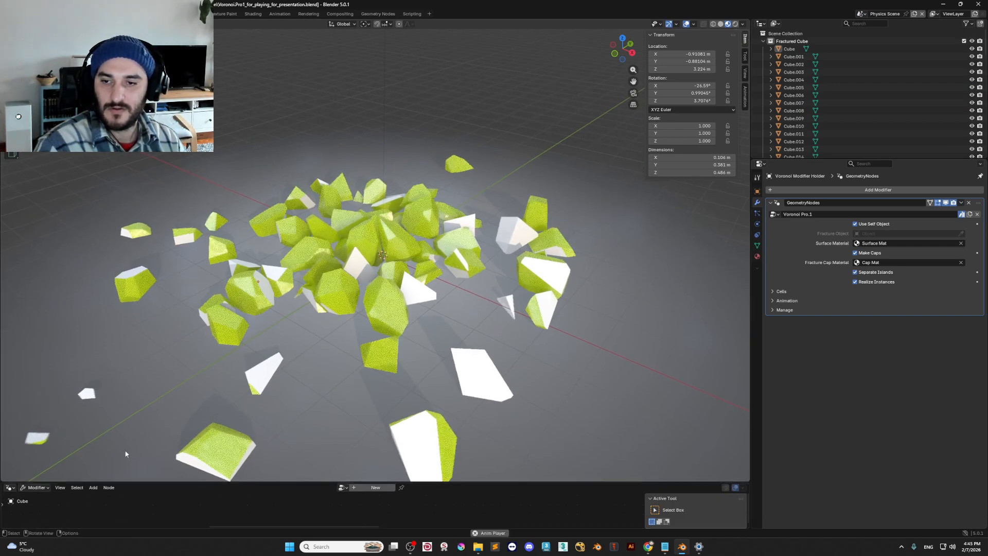
Change the geometry node editor area to a Dope Sheet and view the fracture simulation from higher up
{"action": "left_click", "coordinate": [10, 488]}
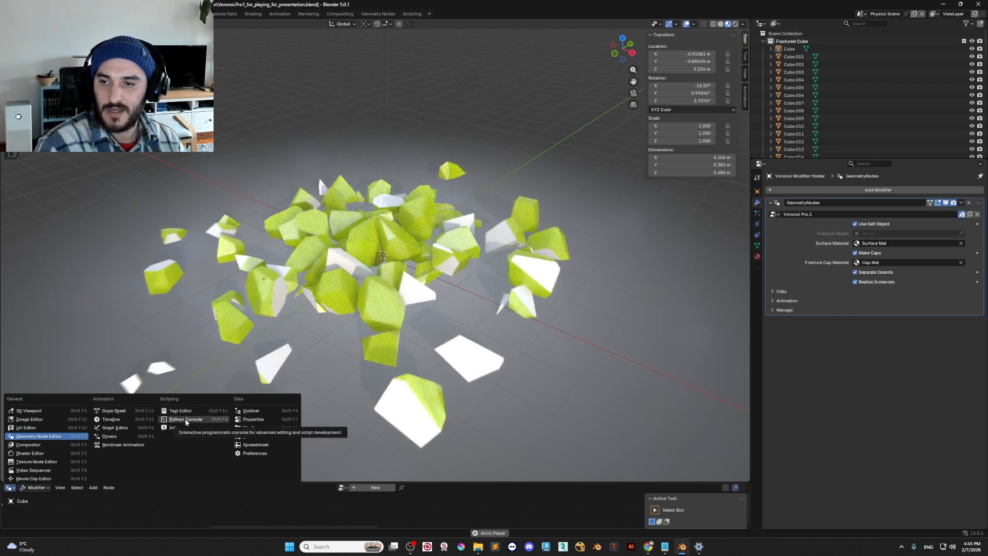
{"action": "left_click", "coordinate": [113, 411]}
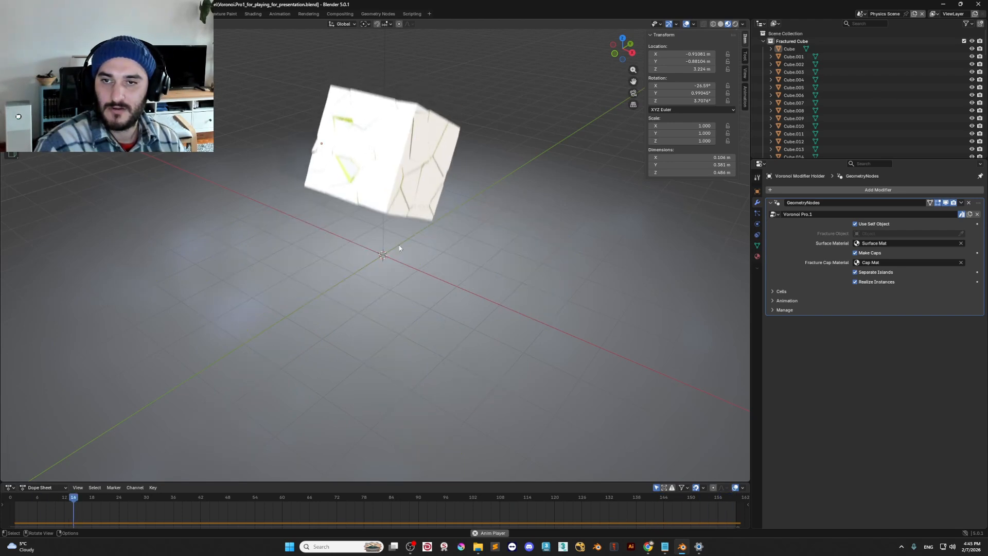
{"action": "middle_click_drag", "start_coordinate": [400, 250], "coordinate": [400, 323]}
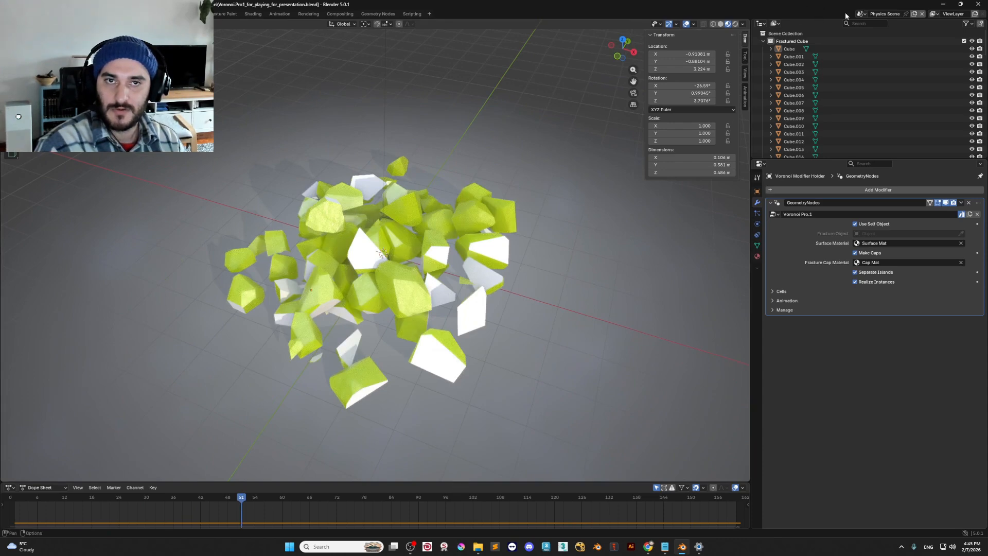
Switch back to the Voronoi.Nodes.Example.Scene
{"action": "left_click", "coordinate": [863, 13]}
{"action": "left_click", "coordinate": [880, 33]}
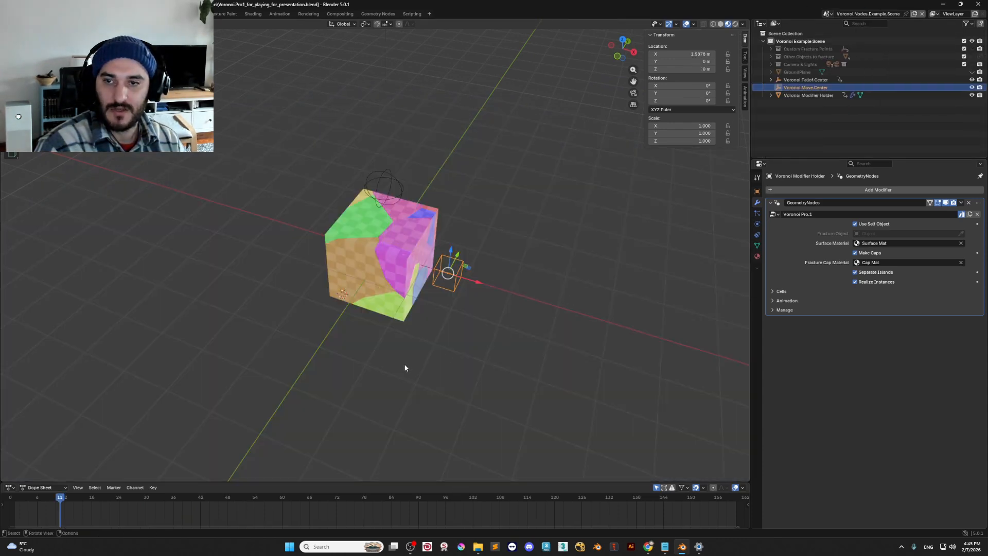
Change the Dope Sheet area to a Geometry Node Editor and enlarge it to roughly two fifths of the window height
{"action": "left_click", "coordinate": [10, 488]}
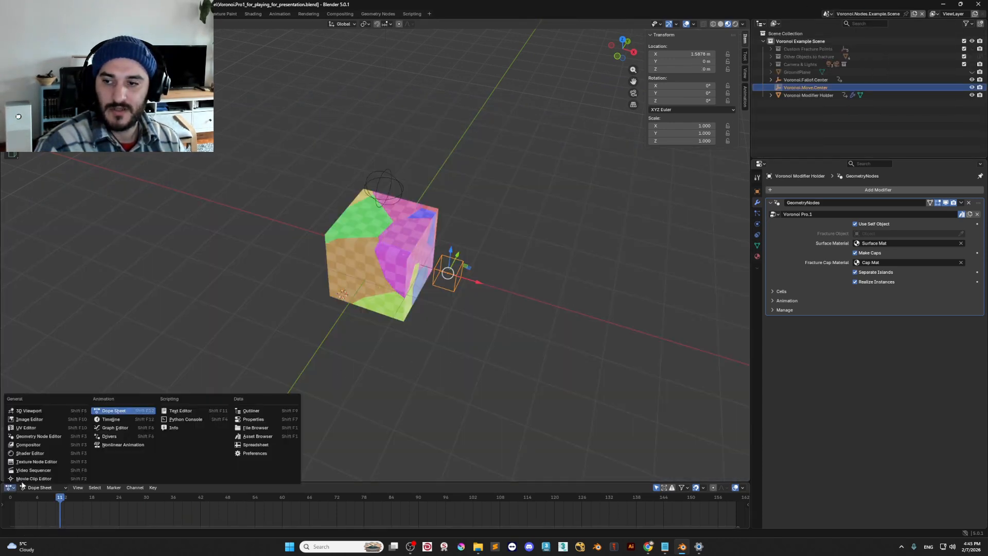
{"action": "left_click", "coordinate": [39, 436]}
{"action": "left_click_drag", "start_coordinate": [307, 483], "coordinate": [307, 322]}
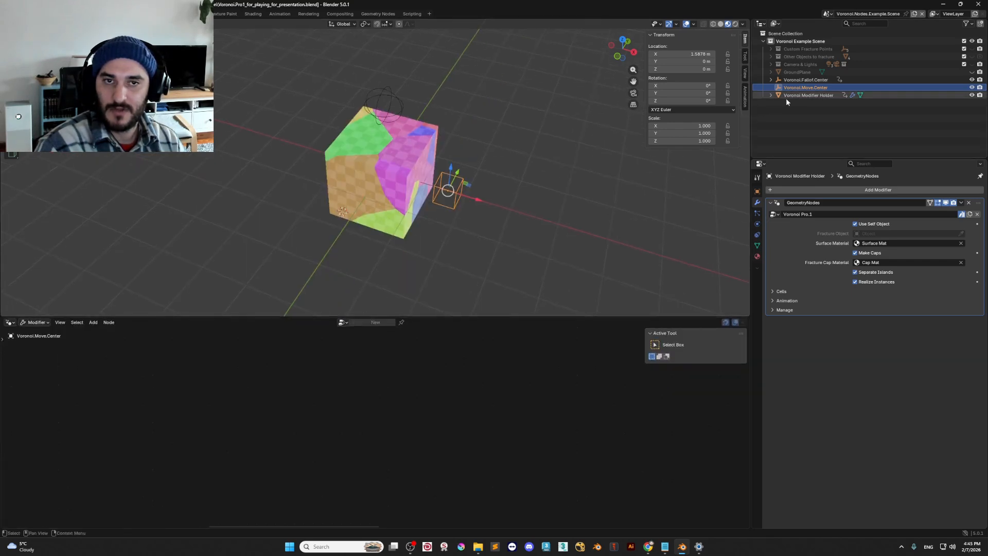
Select the Voronoi.Modifier.Holder object and bring the Bake Static frame and the node groups before it into view in its node tree
{"action": "left_click", "coordinate": [808, 95]}
{"action": "middle_click_drag", "start_coordinate": [302, 441], "coordinate": [392, 415]}
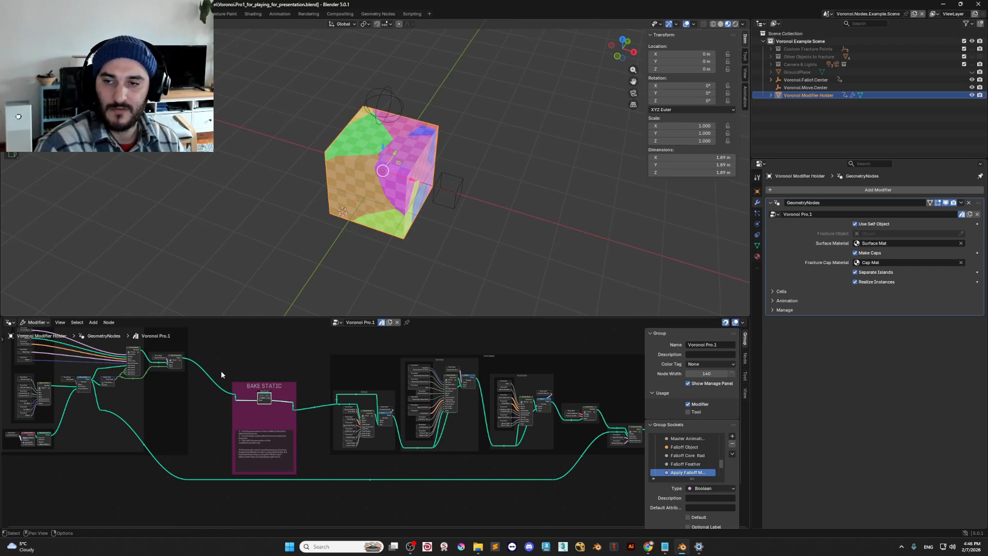
{"action": "middle_click_drag", "start_coordinate": [222, 374], "coordinate": [311, 390]}
{"action": "scroll", "coordinate": [312, 390], "scroll_direction": "up", "scroll_amount": 1}
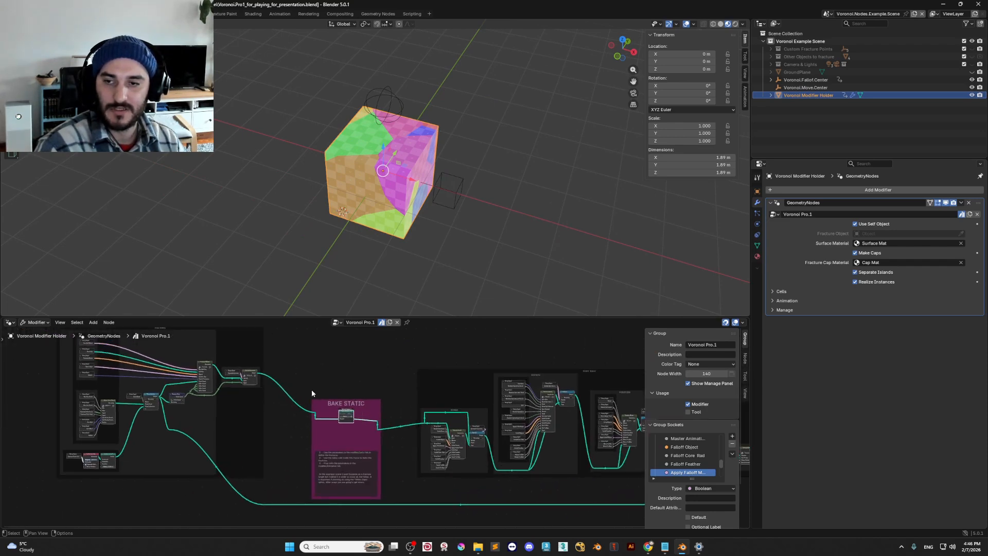
{"action": "scroll", "coordinate": [312, 390], "scroll_direction": "up", "scroll_amount": 2}
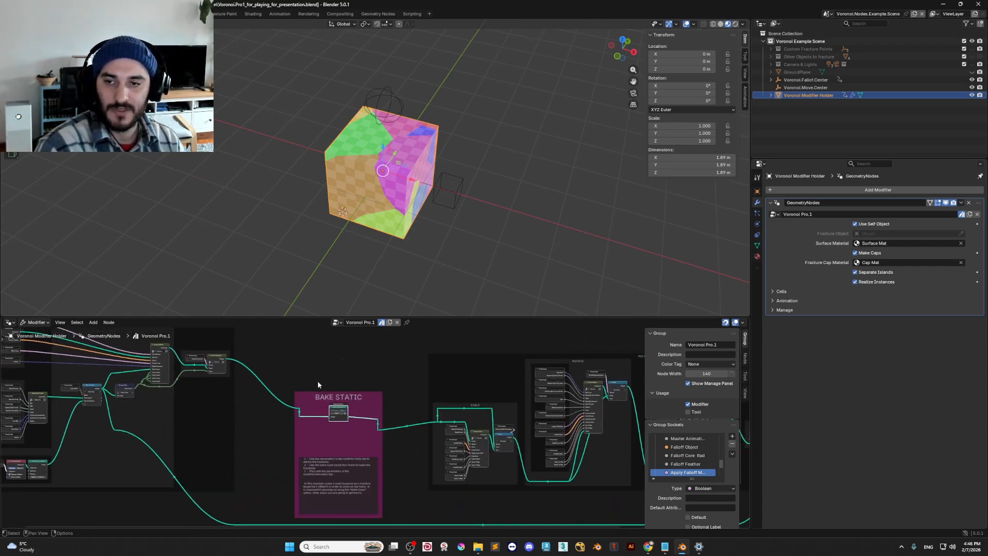
{"action": "key", "text": "Home"}
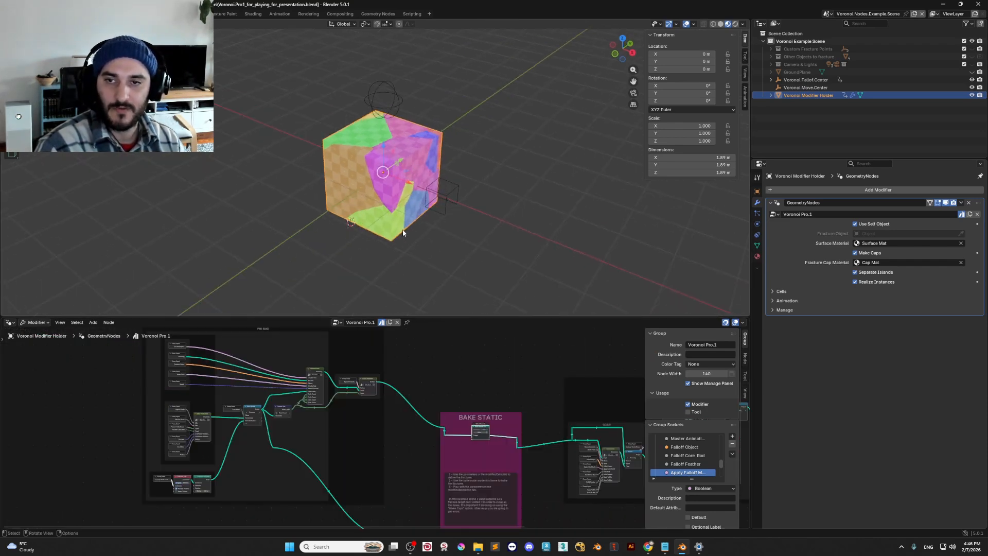